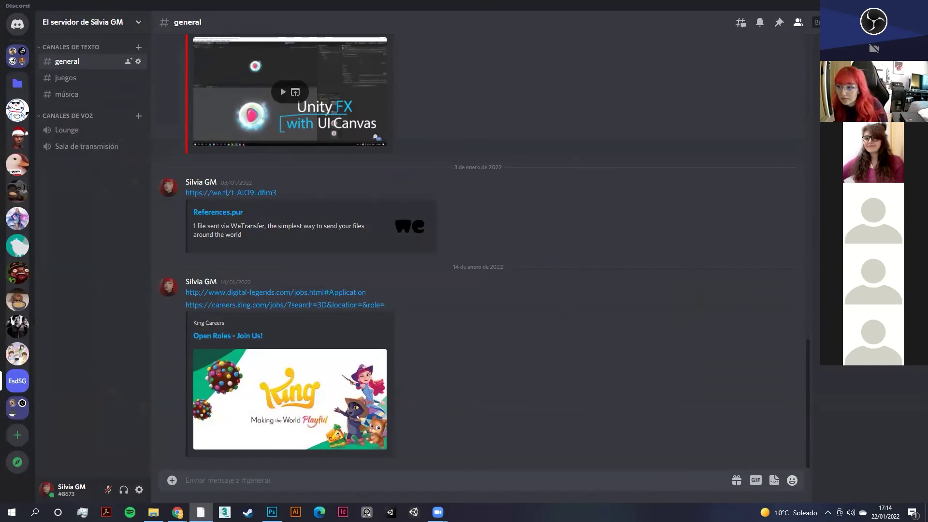
Step: Switch to Photoshop, add a new layer above the game screenshot, and set the foreground colour to dark grey
{"action": "key", "text": "alt+Tab"}
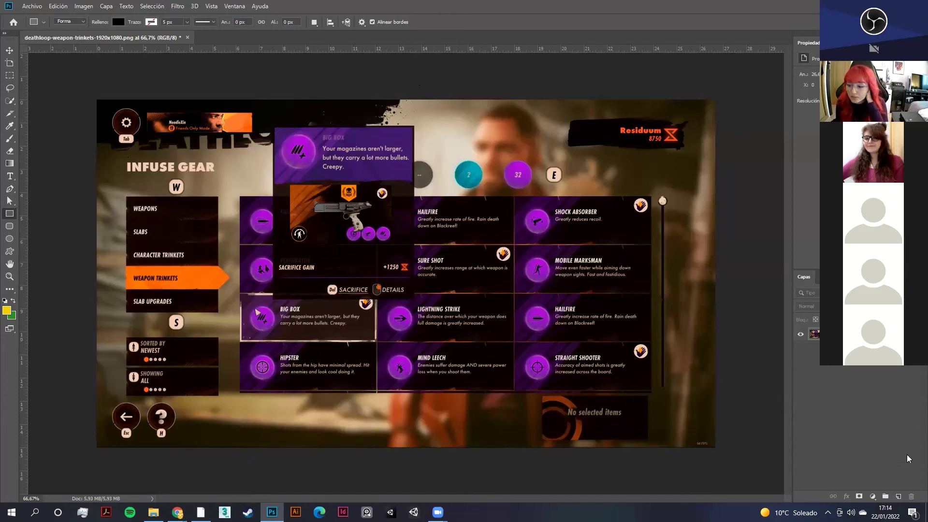
{"action": "left_click", "coordinate": [897, 497]}
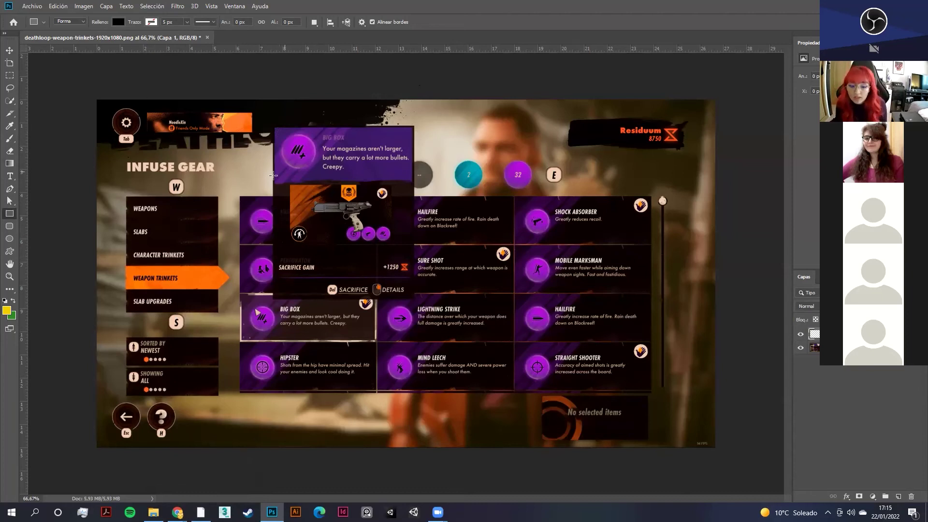
{"action": "scroll", "coordinate": [75, 218], "scroll_direction": "up", "scroll_amount": 3}
{"action": "scroll", "coordinate": [75, 217], "scroll_direction": "up", "scroll_amount": 3}
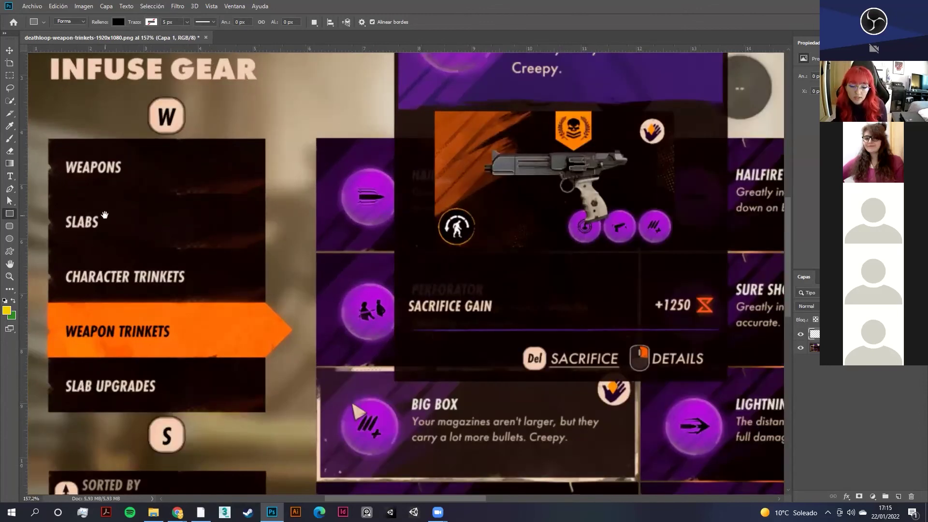
{"action": "left_click_drag", "start_coordinate": [104, 215], "coordinate": [260, 180]}
{"action": "left_click", "coordinate": [7, 309]}
{"action": "left_click", "coordinate": [590, 271]}
{"action": "left_click", "coordinate": [810, 160]}
Step: Draw a dark grey rectangle about 286 × 70 px over the WEAPONS item and reduce its height to 94.29%
{"action": "key", "text": "u"}
{"action": "scroll", "coordinate": [226, 147], "scroll_direction": "up", "scroll_amount": 3}
{"action": "left_click_drag", "start_coordinate": [179, 95], "coordinate": [525, 176]}
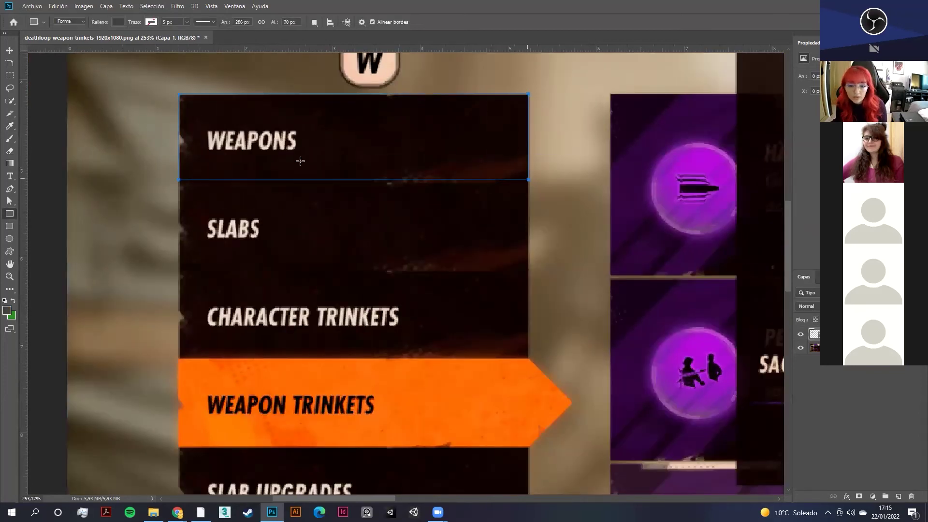
{"action": "scroll", "coordinate": [284, 181], "scroll_direction": "down", "scroll_amount": 2}
{"action": "left_click", "coordinate": [9, 51]}
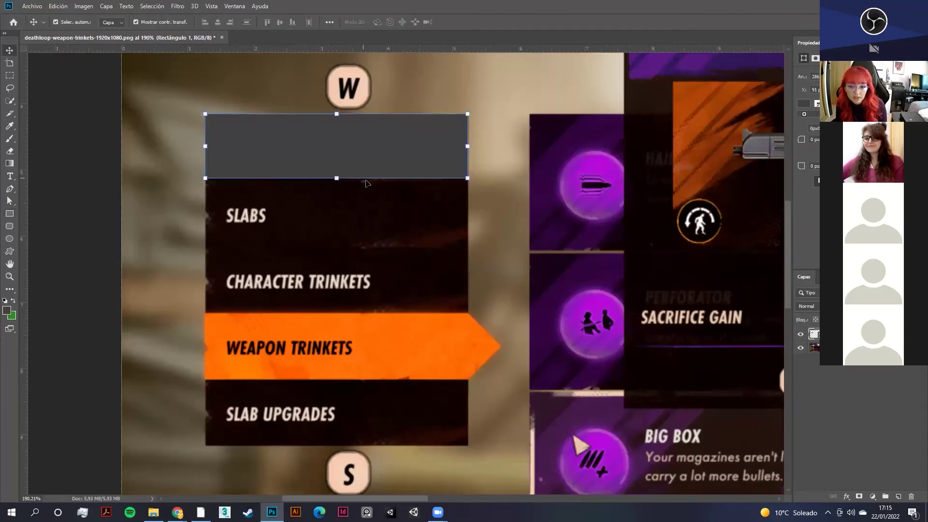
{"action": "left_click_drag", "start_coordinate": [335, 177], "coordinate": [335, 174]}
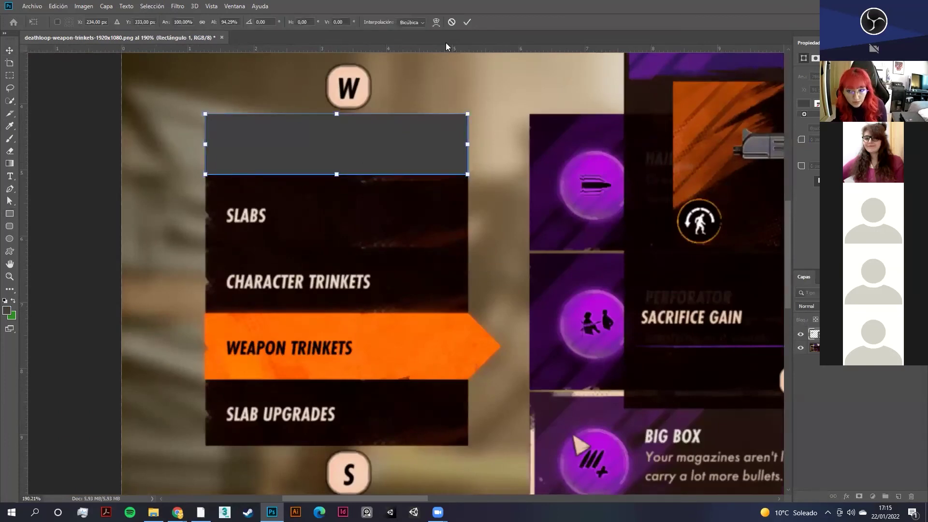
{"action": "key", "text": "Return"}
Step: Duplicate the rectangle over the SLABS item, and duplicate the pair down over CHARACTER TRINKETS and WEAPON TRINKETS
{"action": "left_click_drag", "start_coordinate": [402, 132], "coordinate": [401, 197]}
{"action": "left_click", "coordinate": [404, 150], "text": "shift"}
{"action": "left_click_drag", "start_coordinate": [404, 160], "coordinate": [406, 263]}
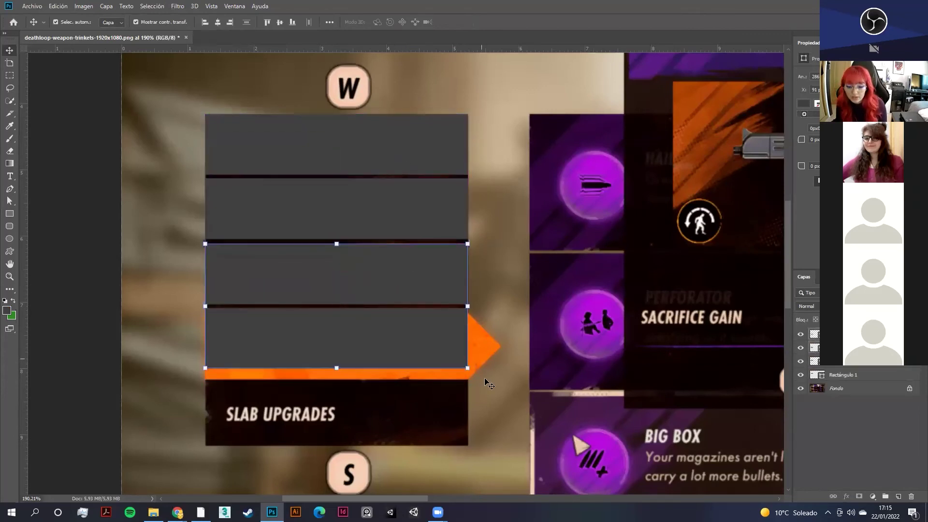
{"action": "key", "text": "ctrl+t"}
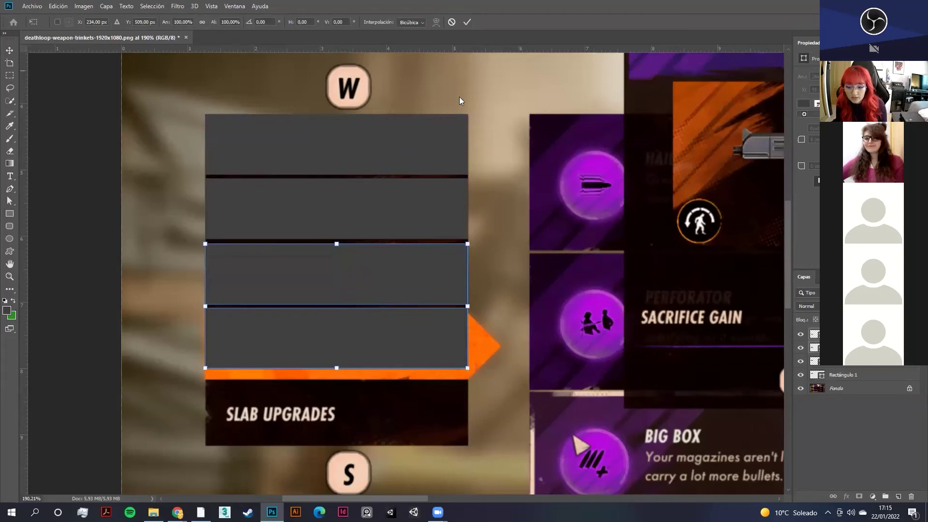
{"action": "left_click", "coordinate": [467, 22]}
Step: Duplicate a rectangle over the SLAB UPGRADES item and nudge the copies to line up with the menu items
{"action": "left_click", "coordinate": [498, 348]}
{"action": "left_click", "coordinate": [414, 335]}
{"action": "left_click_drag", "start_coordinate": [414, 335], "coordinate": [414, 409]}
{"action": "left_click_drag", "start_coordinate": [392, 350], "coordinate": [394, 353]}
{"action": "mouse_move", "coordinate": [415, 262]}
{"action": "left_mouse_down"}
{"action": "mouse_move", "coordinate": [415, 273]}
{"action": "mouse_move", "coordinate": [415, 265]}
{"action": "left_mouse_up"}
{"action": "left_click", "coordinate": [401, 199]}
Step: Duplicate one of the menu rectangles down over the SORTED BY box
{"action": "key", "text": "ctrl+0"}
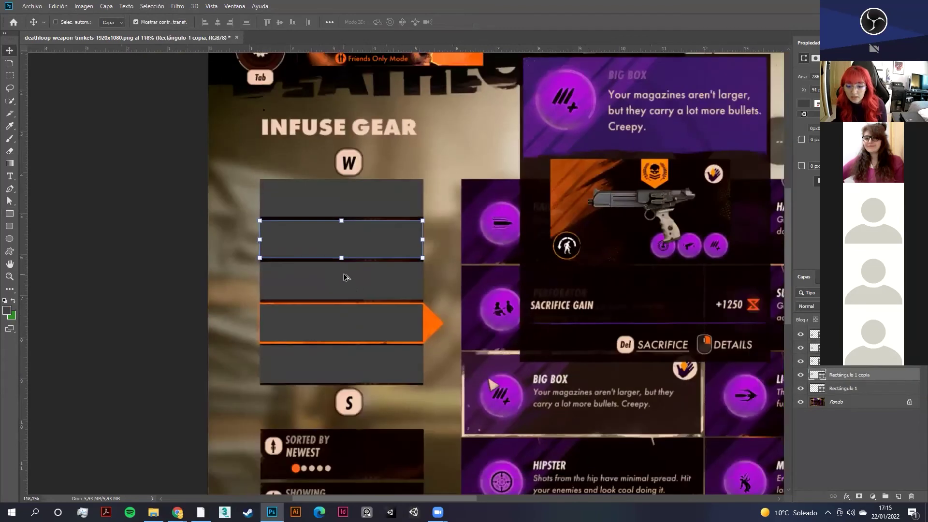
{"action": "scroll", "coordinate": [86, 349], "scroll_direction": "up", "scroll_amount": 8}
{"action": "left_click_drag", "start_coordinate": [126, 367], "coordinate": [287, 263]}
{"action": "scroll", "coordinate": [245, 357], "scroll_direction": "up", "scroll_amount": 4}
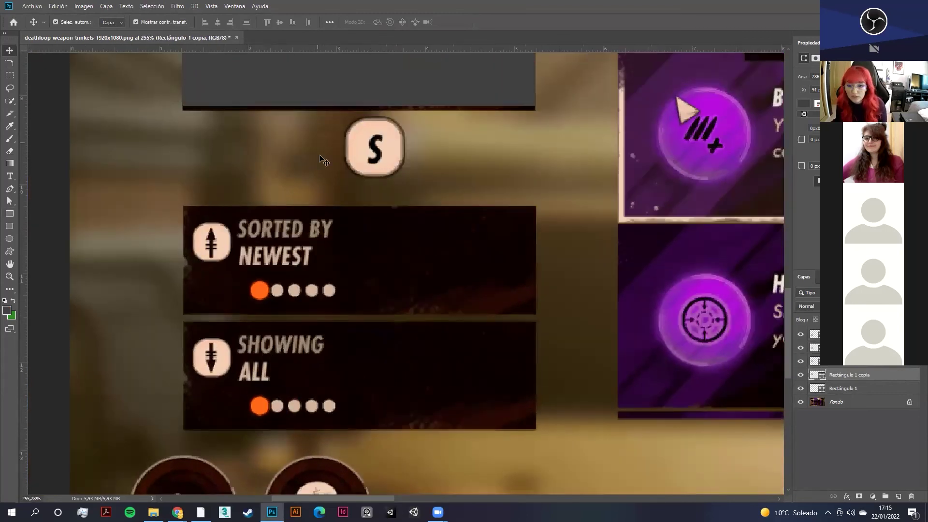
{"action": "scroll", "coordinate": [337, 216], "scroll_direction": "up", "scroll_amount": 1}
{"action": "scroll", "coordinate": [338, 222], "scroll_direction": "down", "scroll_amount": 2}
{"action": "left_click_drag", "start_coordinate": [338, 200], "coordinate": [323, 275]}
{"action": "left_click", "coordinate": [343, 179]}
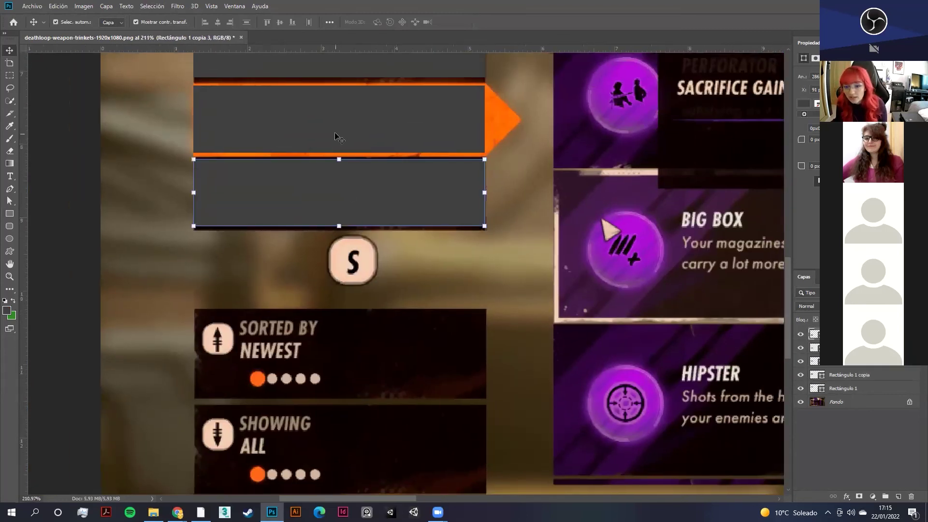
{"action": "scroll", "coordinate": [343, 271], "scroll_direction": "down", "scroll_amount": 2}
{"action": "left_click_drag", "start_coordinate": [337, 130], "coordinate": [336, 354]}
Step: Stretch the copied rectangle to 131.82% height and cover both the SORTED BY and SHOWING boxes with matching rectangles
{"action": "left_click", "coordinate": [513, 344]}
{"action": "left_click_drag", "start_coordinate": [406, 370], "coordinate": [401, 415]}
{"action": "left_click_drag", "start_coordinate": [339, 381], "coordinate": [340, 350]}
{"action": "key", "text": "Return"}
{"action": "left_click", "coordinate": [363, 310]}
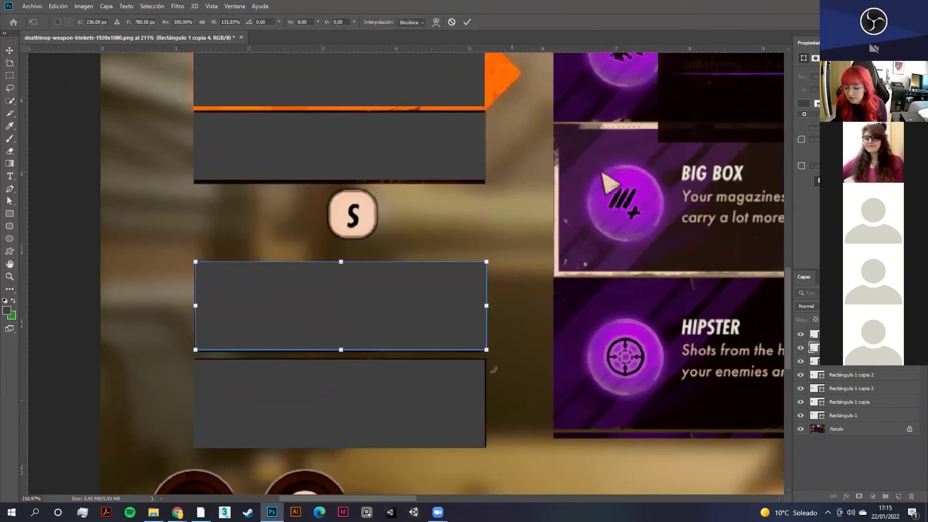
{"action": "left_click", "coordinate": [467, 22]}
Step: Group the two rectangles over the SORTED BY and SHOWING boxes and hide the group
{"action": "left_click", "coordinate": [414, 410], "text": "ctrl+shift"}
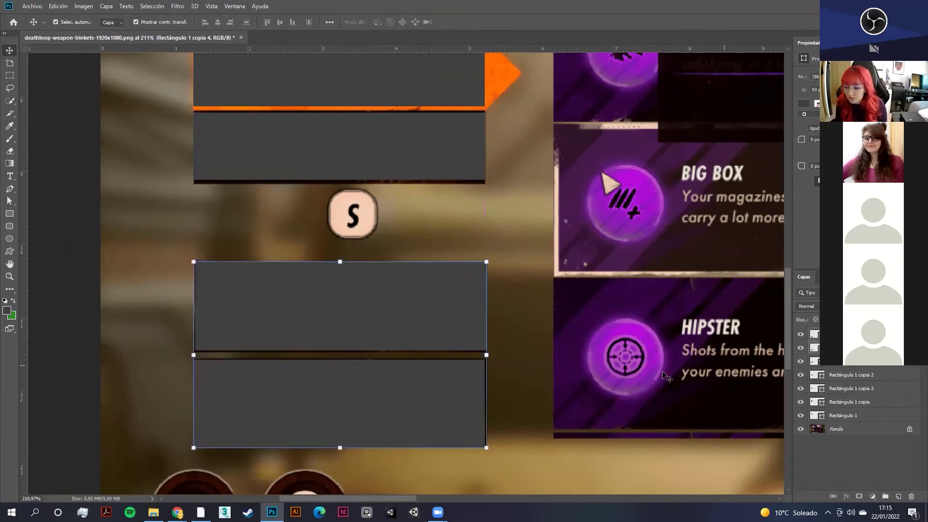
{"action": "key", "text": "ctrl+g"}
{"action": "left_click", "coordinate": [801, 333]}
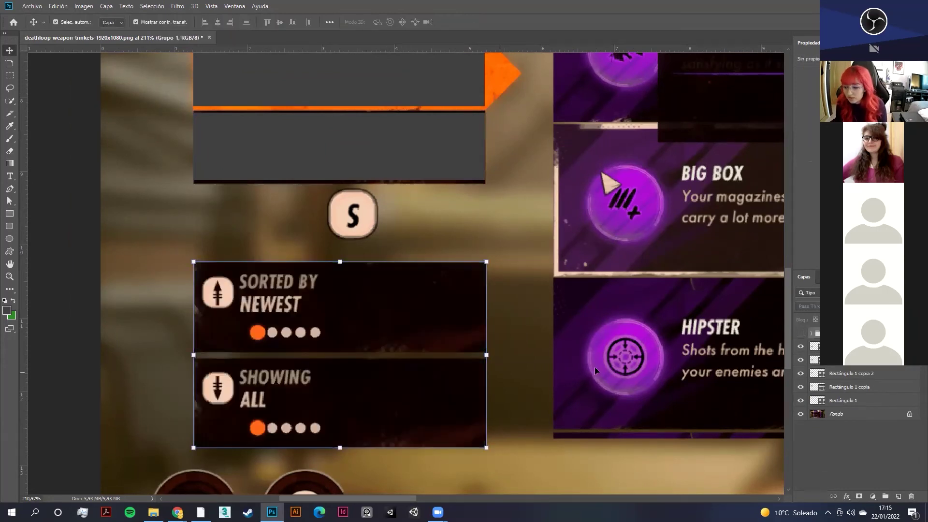
Step: Draw a circle about 13 px in diameter beside the orange dot in the SHOWING box
{"action": "scroll", "coordinate": [296, 431], "scroll_direction": "up", "scroll_amount": 3}
{"action": "left_click", "coordinate": [8, 238]}
{"action": "scroll", "coordinate": [257, 426], "scroll_direction": "down", "scroll_amount": 2}
{"action": "left_click_drag", "start_coordinate": [251, 378], "coordinate": [278, 355]}
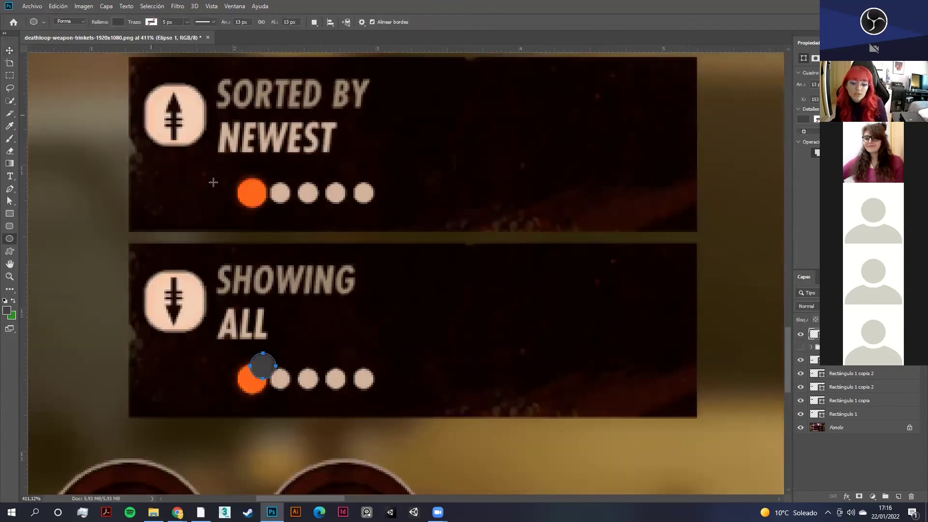
Step: Fit the circle to the SHOWING box's dots and build a row of five circles, the first one larger
{"action": "left_click", "coordinate": [5, 53]}
{"action": "mouse_move", "coordinate": [261, 365]}
{"action": "left_mouse_down"}
{"action": "mouse_move", "coordinate": [250, 379]}
{"action": "mouse_move", "coordinate": [320, 373]}
{"action": "mouse_move", "coordinate": [320, 364]}
{"action": "mouse_move", "coordinate": [330, 379]}
{"action": "mouse_move", "coordinate": [366, 378]}
{"action": "mouse_move", "coordinate": [253, 380]}
{"action": "mouse_move", "coordinate": [272, 361]}
{"action": "mouse_move", "coordinate": [266, 365]}
{"action": "left_mouse_up"}
{"action": "key", "text": "Return"}
{"action": "key", "text": "ctrl+t"}
{"action": "key", "text": "Return"}
{"action": "left_click_drag", "start_coordinate": [370, 383], "coordinate": [279, 385]}
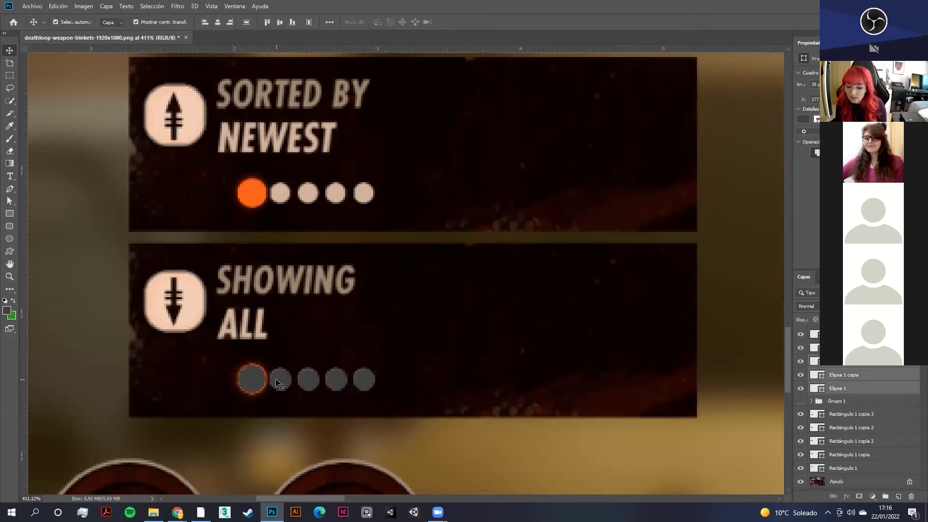
Step: Fill all five dot circles with white
{"action": "left_click", "coordinate": [803, 119]}
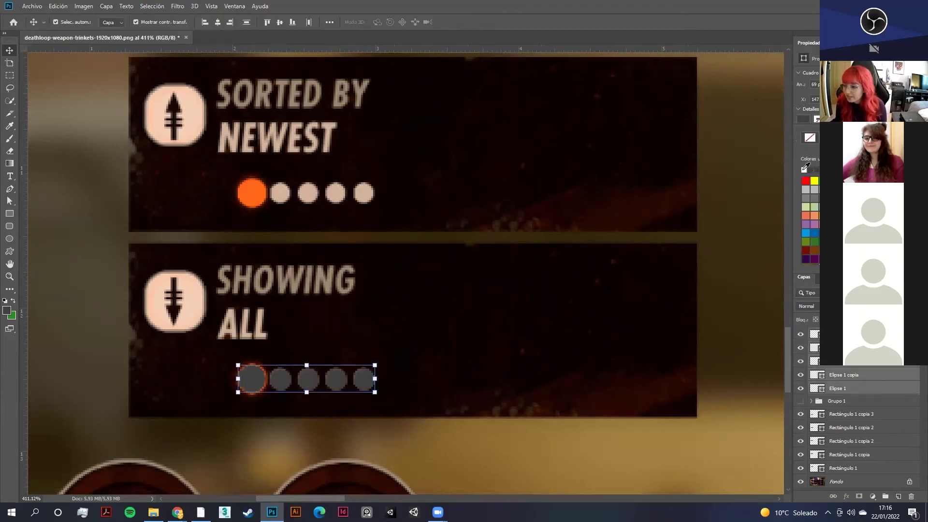
{"action": "left_click", "coordinate": [805, 167]}
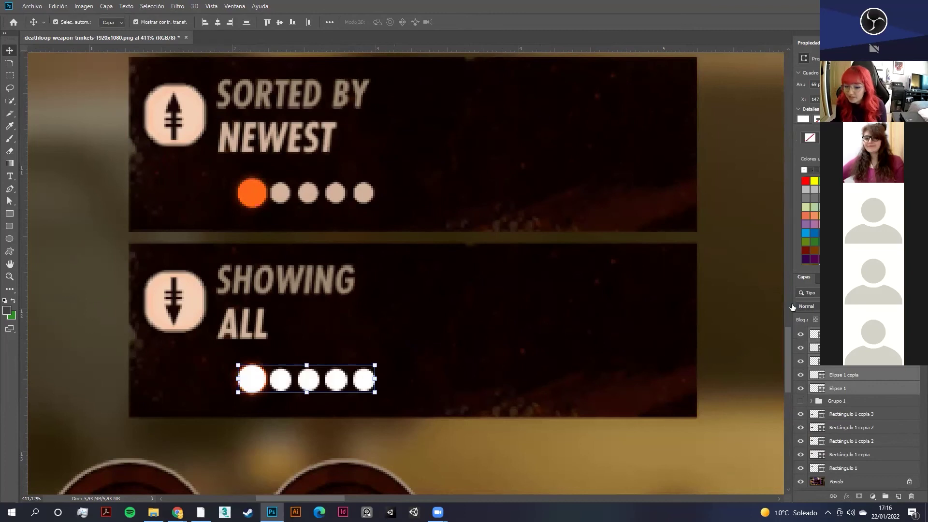
{"action": "left_click", "coordinate": [402, 386]}
Step: Fill the four smaller circles with light grey and show the hidden rectangle group again
{"action": "left_click_drag", "start_coordinate": [268, 371], "coordinate": [378, 386]}
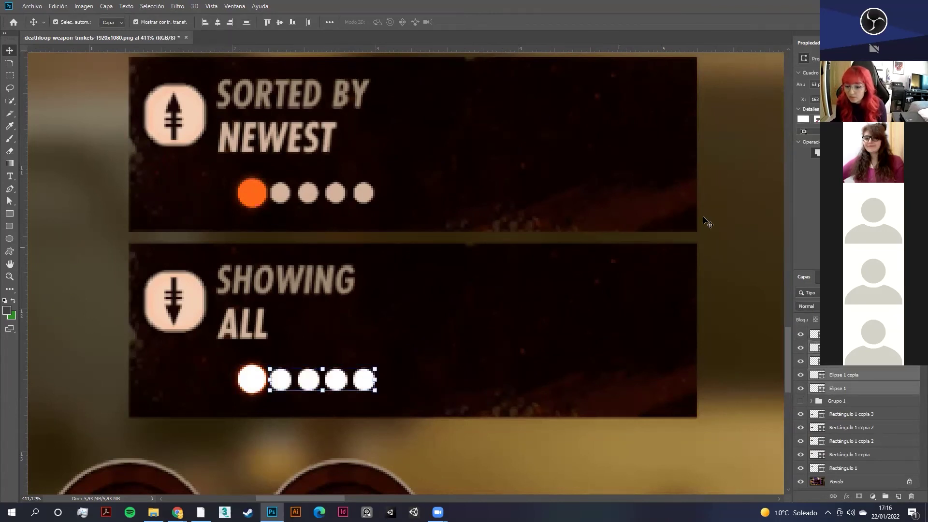
{"action": "left_click", "coordinate": [803, 119]}
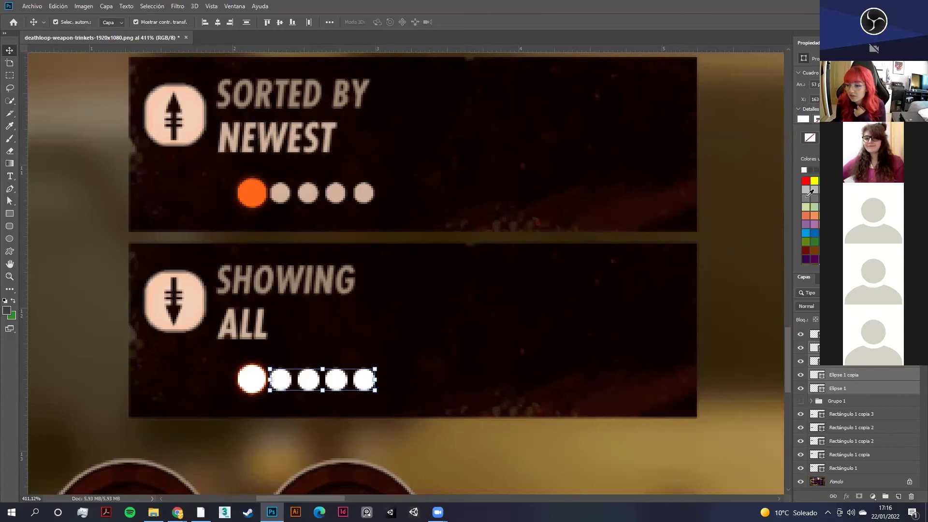
{"action": "left_click", "coordinate": [851, 145]}
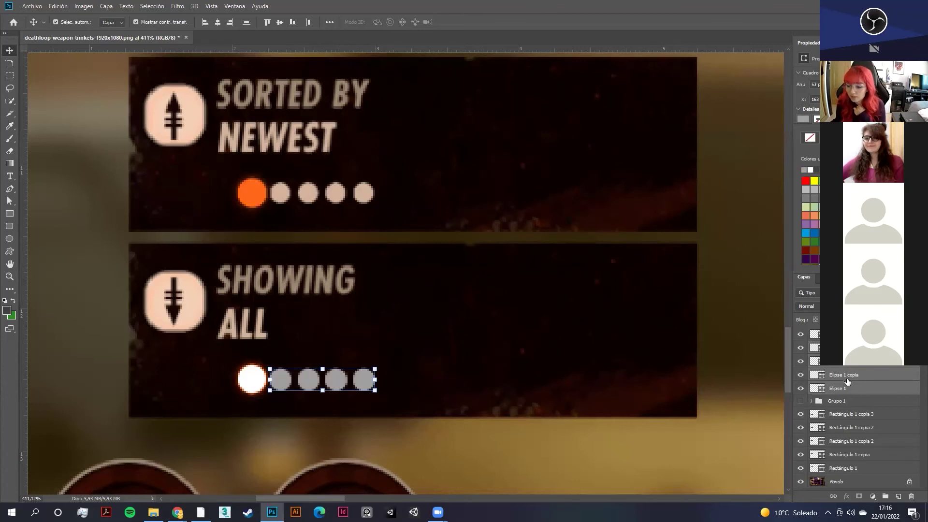
{"action": "left_click", "coordinate": [801, 401]}
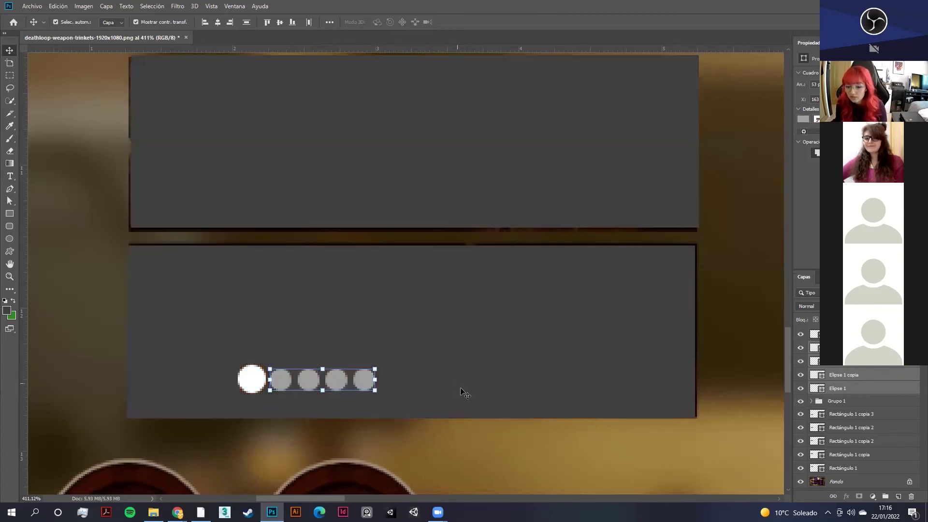
Step: Select all seven box rectangles of the side column and fill them with a lighter grey
{"action": "scroll", "coordinate": [367, 401], "scroll_direction": "down", "scroll_amount": 5}
{"action": "scroll", "coordinate": [335, 323], "scroll_direction": "down", "scroll_amount": 5}
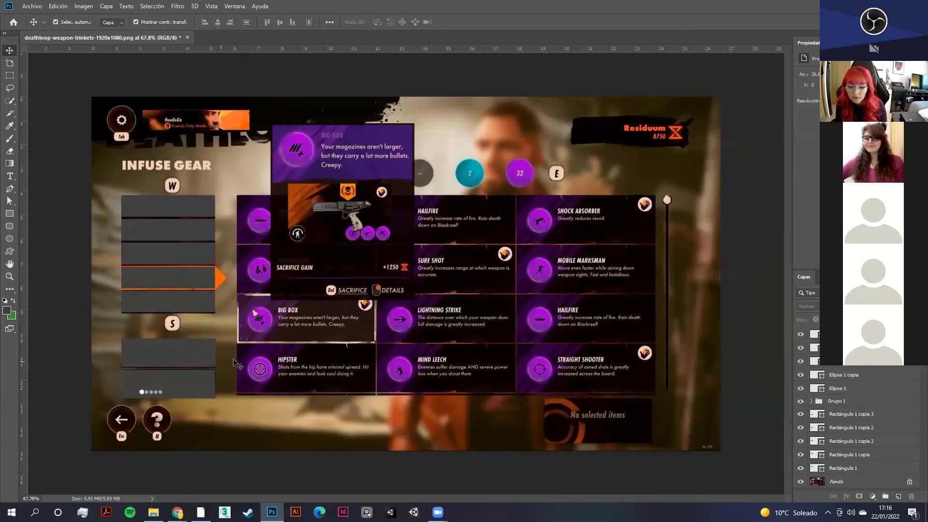
{"action": "left_click", "coordinate": [192, 386]}
{"action": "scroll", "coordinate": [214, 348], "scroll_direction": "up", "scroll_amount": 4}
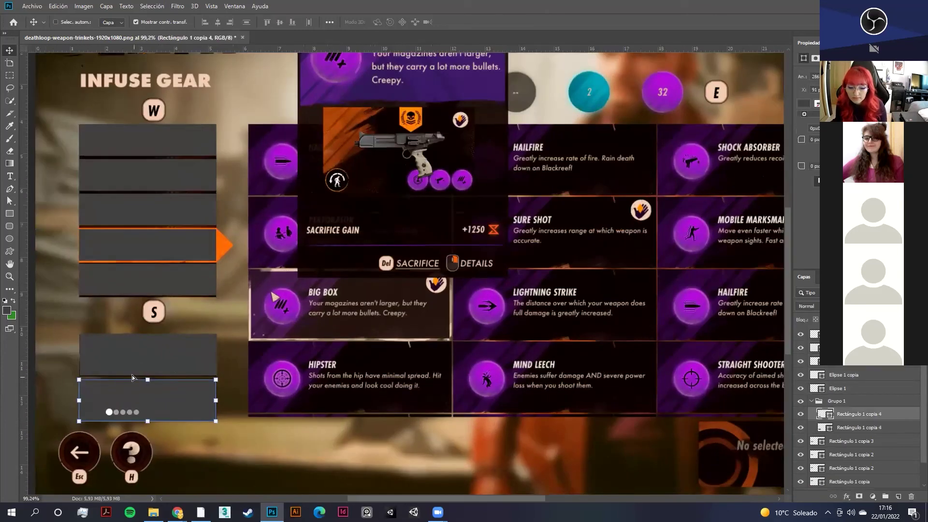
{"action": "left_click", "coordinate": [169, 360], "text": "shift"}
{"action": "left_click", "coordinate": [176, 279], "text": "shift"}
{"action": "left_click", "coordinate": [180, 245], "text": "shift"}
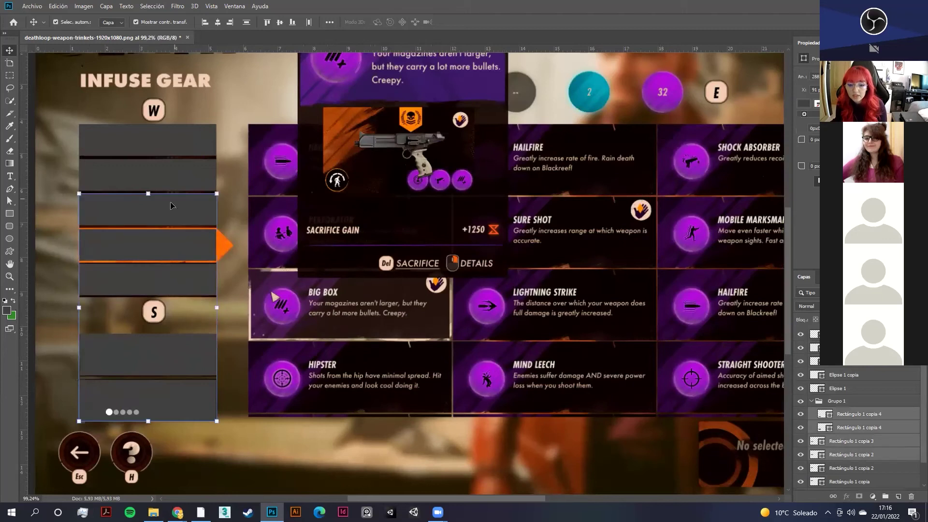
{"action": "left_click", "coordinate": [179, 210], "text": "shift"}
{"action": "left_click", "coordinate": [178, 175], "text": "shift"}
{"action": "left_click", "coordinate": [179, 147], "text": "shift"}
{"action": "left_click", "coordinate": [805, 104]}
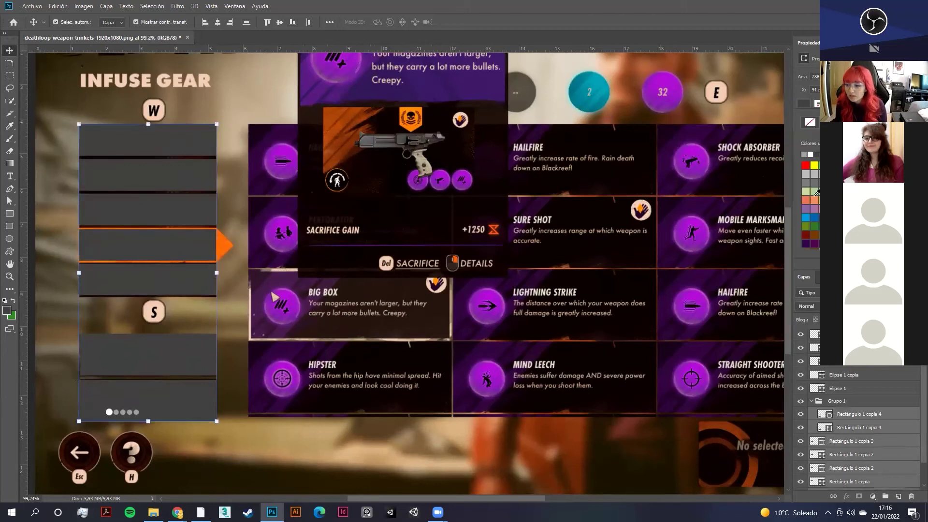
{"action": "left_click", "coordinate": [806, 175]}
{"action": "left_click", "coordinate": [812, 181]}
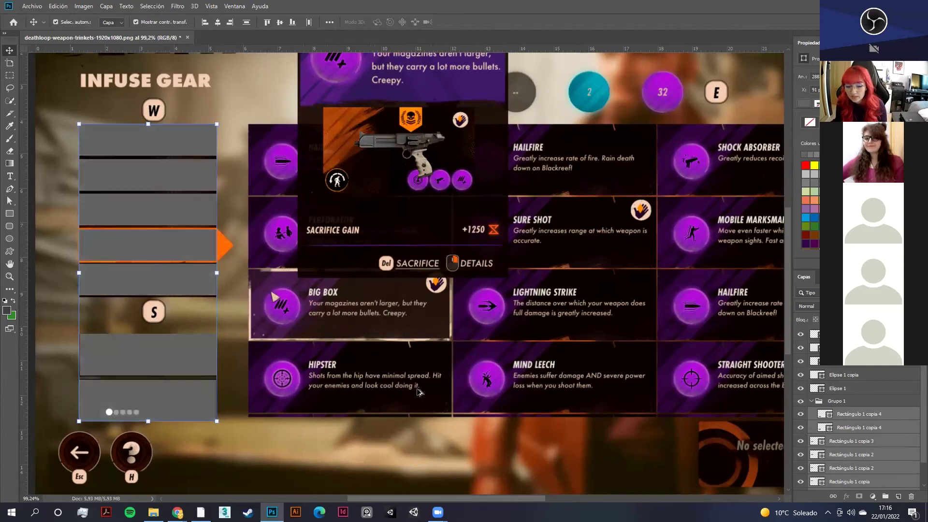
Step: Draw a rectangle about 2085 × 1149 px covering the whole canvas and move its layer directly above the Fondo layer
{"action": "key", "text": "ctrl+0"}
{"action": "key", "text": "u"}
{"action": "left_click_drag", "start_coordinate": [130, 112], "coordinate": [694, 424]}
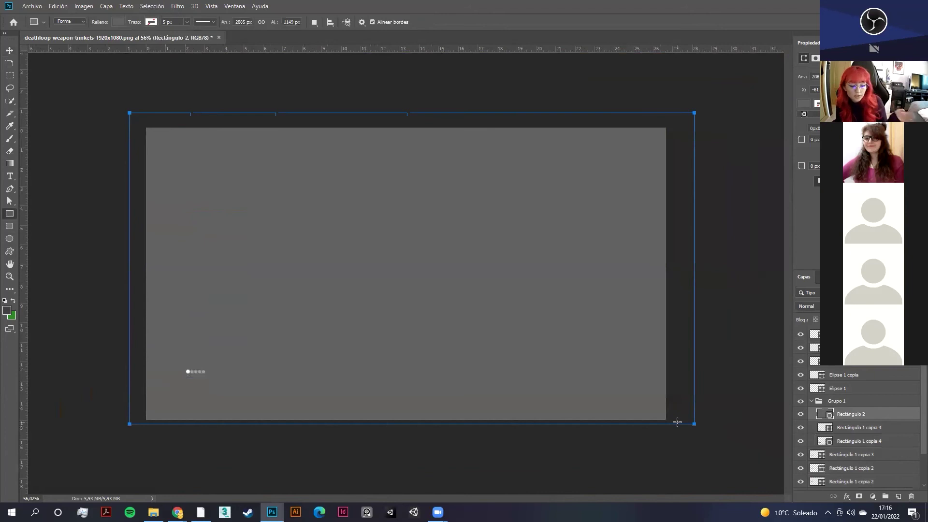
{"action": "left_click_drag", "start_coordinate": [867, 418], "coordinate": [850, 476]}
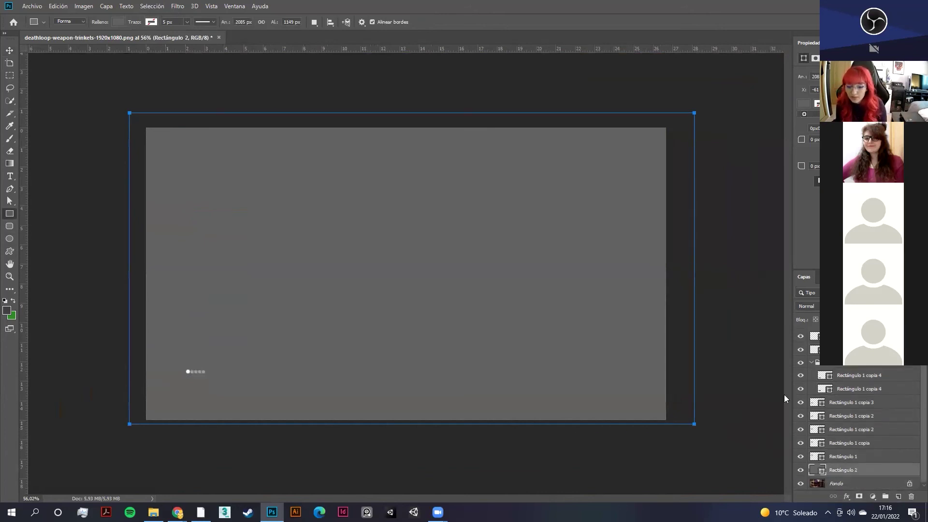
Step: Fill the full-canvas rectangle with very dark grey and hide its layer
{"action": "left_click", "coordinate": [804, 103]}
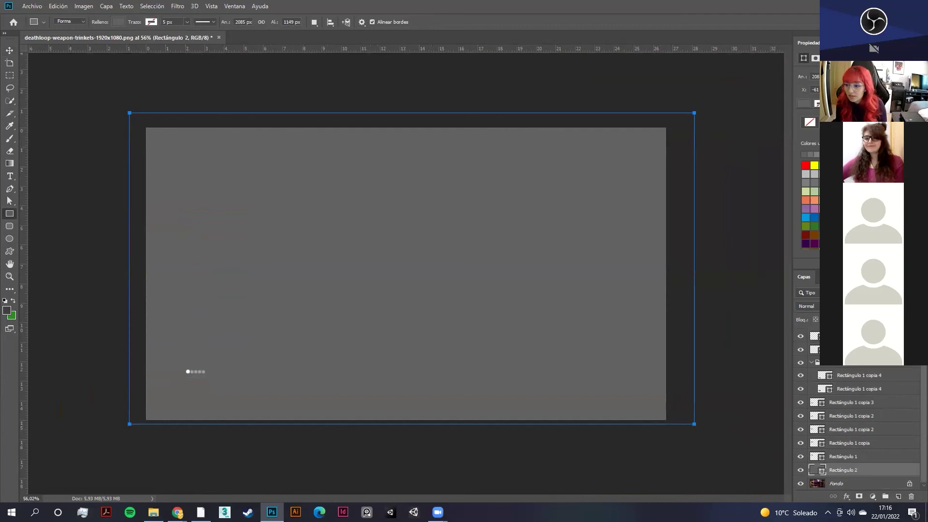
{"action": "left_click", "coordinate": [806, 182]}
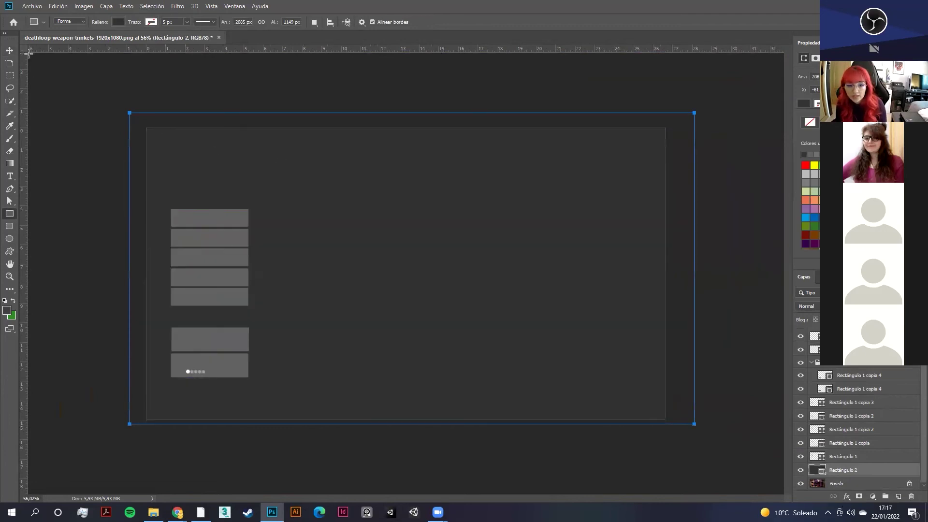
{"action": "left_click", "coordinate": [10, 49]}
{"action": "scroll", "coordinate": [100, 292], "scroll_direction": "up", "scroll_amount": 5}
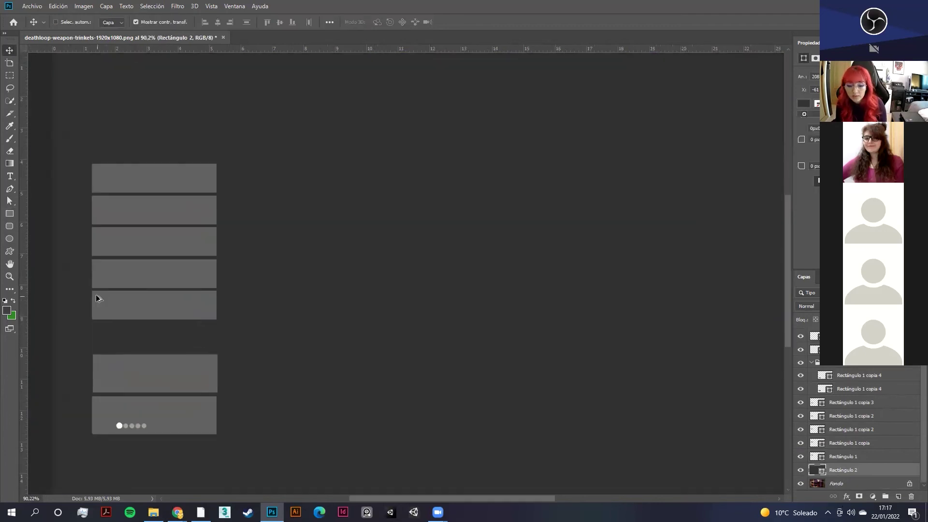
{"action": "left_click", "coordinate": [801, 471]}
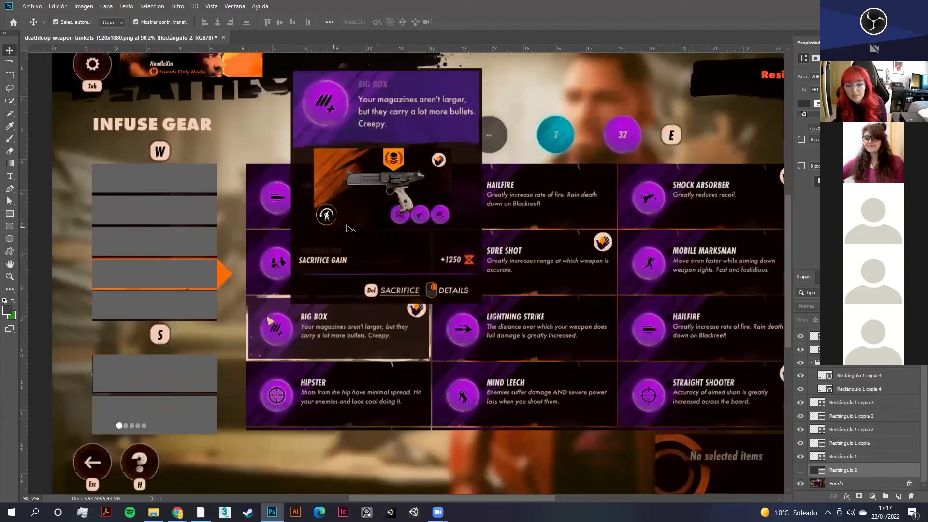
{"action": "scroll", "coordinate": [223, 358], "scroll_direction": "up", "scroll_amount": 3}
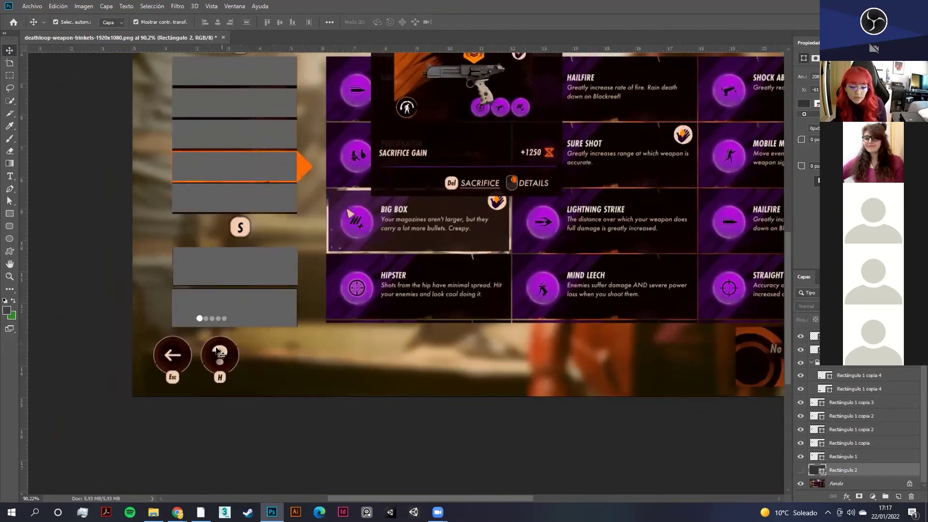
{"action": "scroll", "coordinate": [170, 380], "scroll_direction": "up", "scroll_amount": 4}
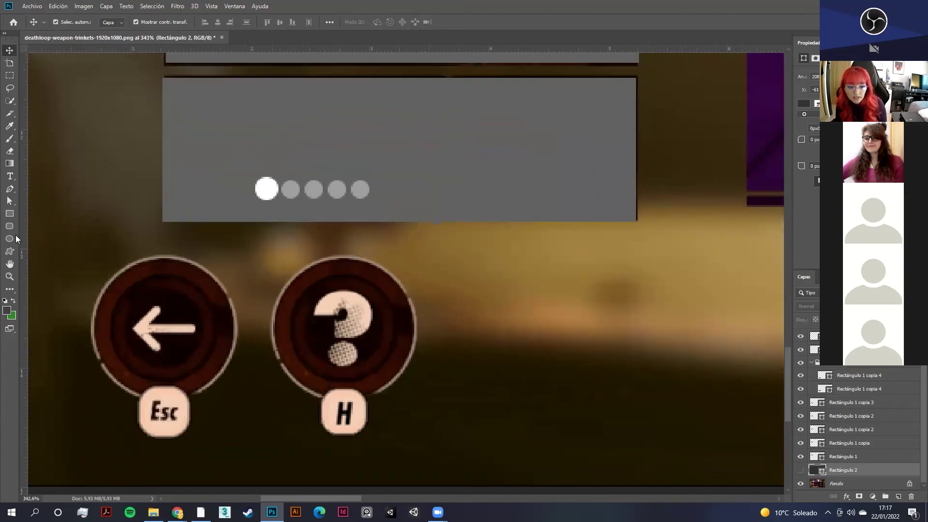
Step: Draw a dark circle and scale it to about 88 px so it covers the back-arrow button above Esc
{"action": "left_click", "coordinate": [9, 239]}
{"action": "left_click_drag", "start_coordinate": [148, 319], "coordinate": [295, 444]}
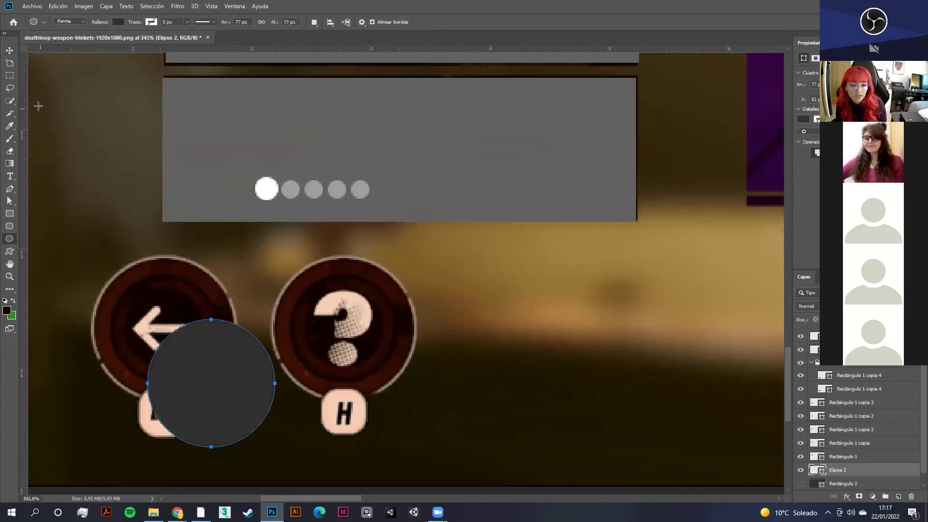
{"action": "left_click", "coordinate": [10, 50]}
{"action": "left_click_drag", "start_coordinate": [221, 398], "coordinate": [172, 341]}
{"action": "mouse_move", "coordinate": [227, 267]}
{"action": "left_mouse_down"}
{"action": "mouse_move", "coordinate": [238, 250]}
{"action": "mouse_move", "coordinate": [237, 258]}
{"action": "left_mouse_up"}
{"action": "key", "text": "Return"}
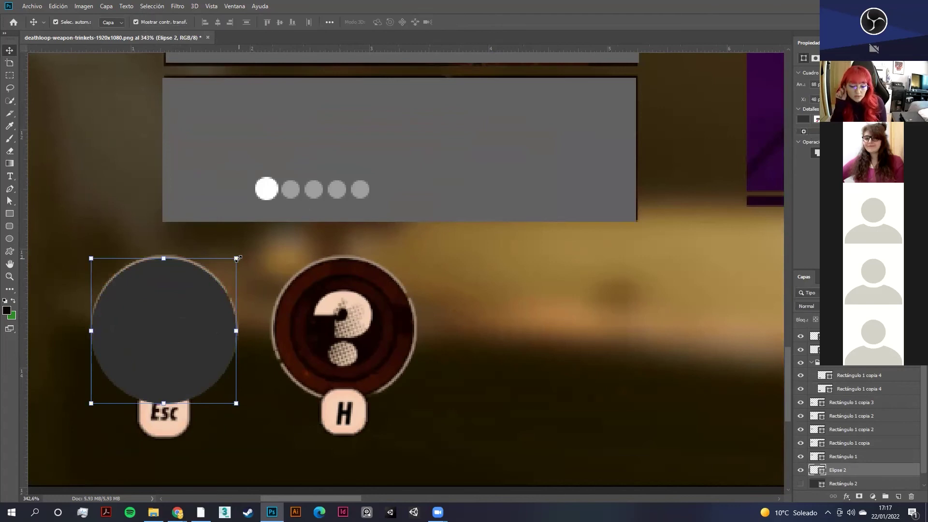
Step: Duplicate the dark circle and place the copy over the question-mark button above H
{"action": "left_click", "coordinate": [196, 468]}
{"action": "left_click_drag", "start_coordinate": [172, 347], "coordinate": [350, 347]}
{"action": "scroll", "coordinate": [280, 384], "scroll_direction": "down", "scroll_amount": 3}
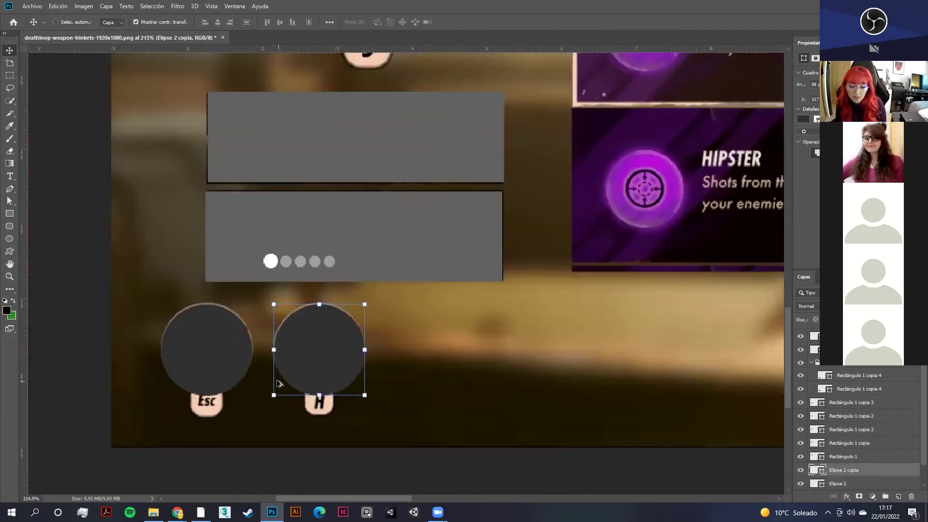
Step: Duplicate the dark circle again and place the copy over the round button above the Tab badge
{"action": "scroll", "coordinate": [279, 383], "scroll_direction": "down", "scroll_amount": 4}
{"action": "left_click_drag", "start_coordinate": [152, 427], "coordinate": [124, 93]}
{"action": "scroll", "coordinate": [94, 122], "scroll_direction": "up", "scroll_amount": 4}
{"action": "scroll", "coordinate": [70, 93], "scroll_direction": "up", "scroll_amount": 2}
{"action": "left_click_drag", "start_coordinate": [177, 159], "coordinate": [269, 231]}
{"action": "scroll", "coordinate": [214, 212], "scroll_direction": "up", "scroll_amount": 3}
{"action": "scroll", "coordinate": [269, 232], "scroll_direction": "down", "scroll_amount": 1}
Step: Draw a dark rectangle about 327 × 62 px over the orange player banner beside the Tab circle
{"action": "left_click_drag", "start_coordinate": [517, 220], "coordinate": [319, 190]}
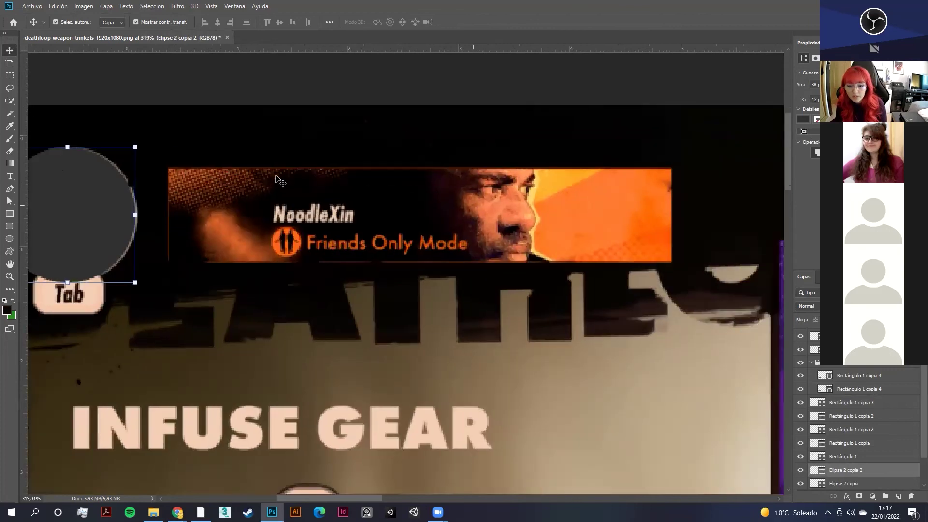
{"action": "left_click", "coordinate": [9, 217]}
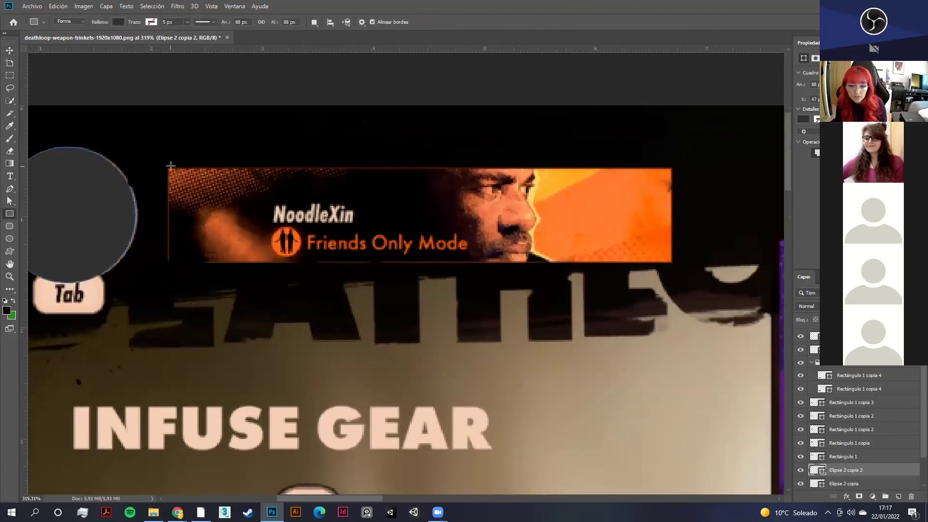
{"action": "left_click_drag", "start_coordinate": [168, 168], "coordinate": [672, 263]}
{"action": "scroll", "coordinate": [405, 255], "scroll_direction": "down", "scroll_amount": 5}
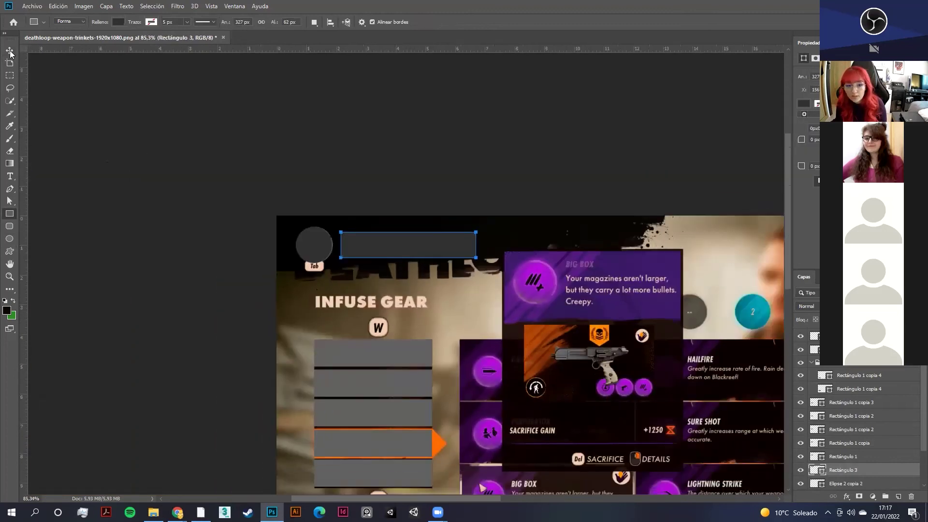
Step: Duplicate the dark circle into a row of five copies over the round category filters above the trinket grid
{"action": "left_click", "coordinate": [10, 51]}
{"action": "scroll", "coordinate": [563, 260], "scroll_direction": "down", "scroll_amount": 1}
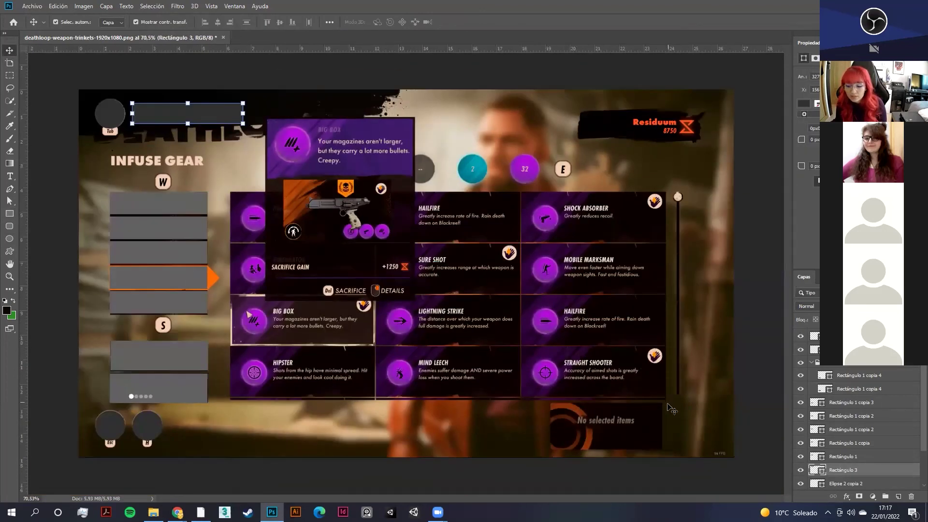
{"action": "scroll", "coordinate": [723, 157], "scroll_direction": "up", "scroll_amount": 1}
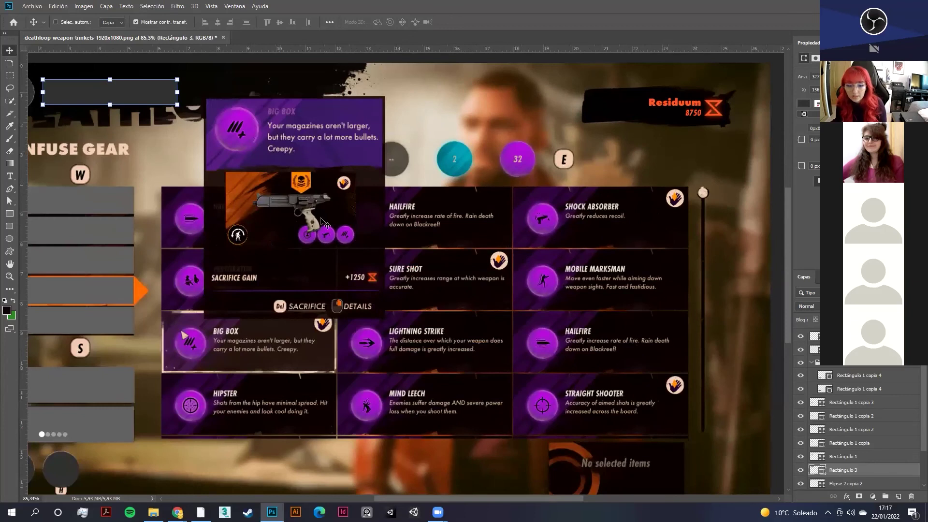
{"action": "left_click_drag", "start_coordinate": [143, 124], "coordinate": [230, 125]}
{"action": "left_click", "coordinate": [101, 97]}
{"action": "left_click_drag", "start_coordinate": [101, 92], "coordinate": [487, 186], "text": "alt"}
{"action": "scroll", "coordinate": [623, 153], "scroll_direction": "up", "scroll_amount": 5}
{"action": "scroll", "coordinate": [554, 194], "scroll_direction": "down", "scroll_amount": 3}
{"action": "left_click_drag", "start_coordinate": [401, 190], "coordinate": [404, 190]}
{"action": "left_click", "coordinate": [480, 189], "text": "shift"}
{"action": "left_click_drag", "start_coordinate": [479, 187], "coordinate": [311, 183]}
{"action": "scroll", "coordinate": [453, 157], "scroll_direction": "down", "scroll_amount": 3}
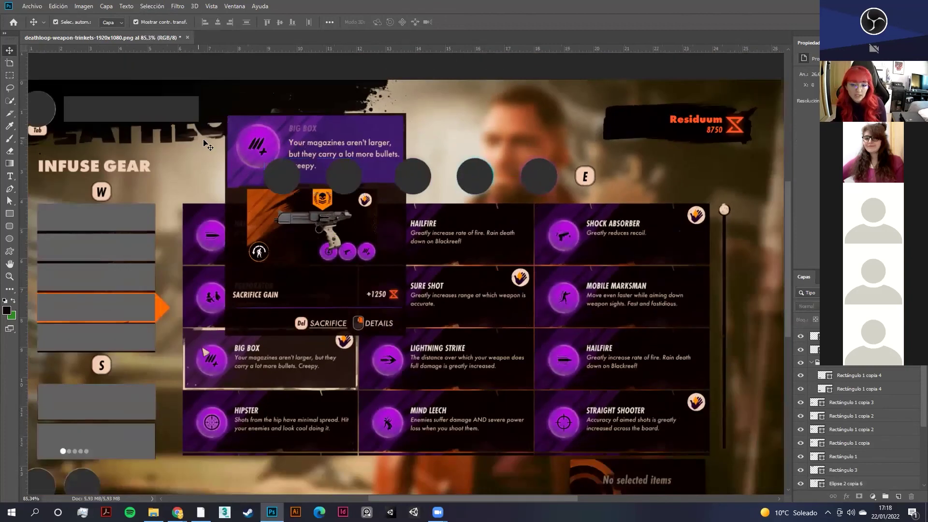
Step: Duplicate the top side-column box and align the copy with the lower-left corner of the Hipster card
{"action": "scroll", "coordinate": [133, 218], "scroll_direction": "up", "scroll_amount": 3}
{"action": "left_click", "coordinate": [132, 218]}
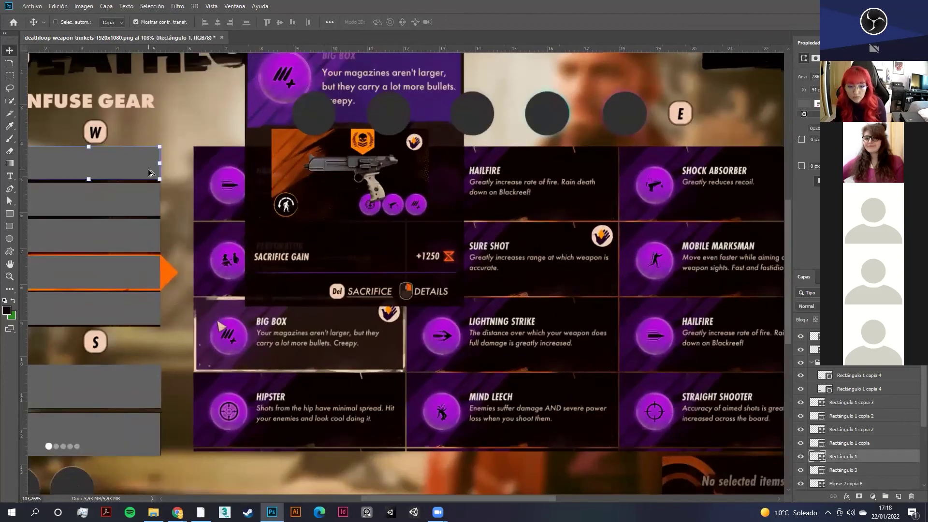
{"action": "scroll", "coordinate": [133, 217], "scroll_direction": "up", "scroll_amount": 1}
{"action": "left_click_drag", "start_coordinate": [126, 160], "coordinate": [403, 428]}
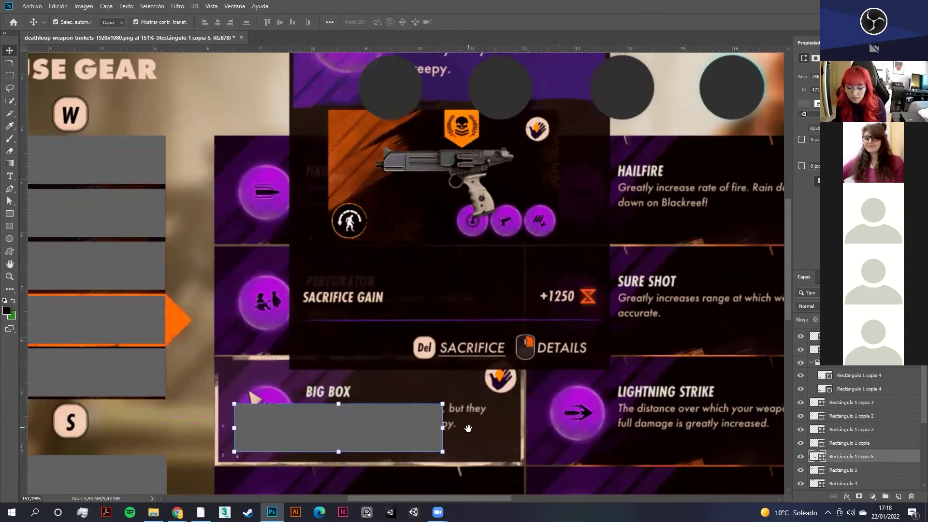
{"action": "scroll", "coordinate": [457, 186], "scroll_direction": "down", "scroll_amount": 5}
{"action": "scroll", "coordinate": [457, 187], "scroll_direction": "up", "scroll_amount": 2}
{"action": "left_click_drag", "start_coordinate": [336, 172], "coordinate": [307, 347]}
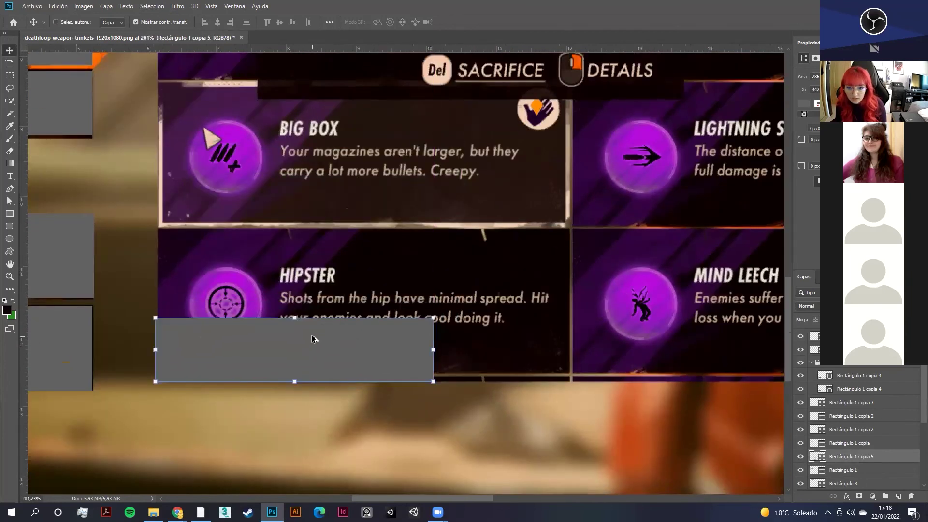
Step: Scale the copied box to about 148.6% width and 237.9% height so it covers the Hipster card
{"action": "scroll", "coordinate": [306, 346], "scroll_direction": "down", "scroll_amount": 2}
{"action": "scroll", "coordinate": [404, 303], "scroll_direction": "right", "scroll_amount": 8}
{"action": "scroll", "coordinate": [259, 299], "scroll_direction": "down", "scroll_amount": 1}
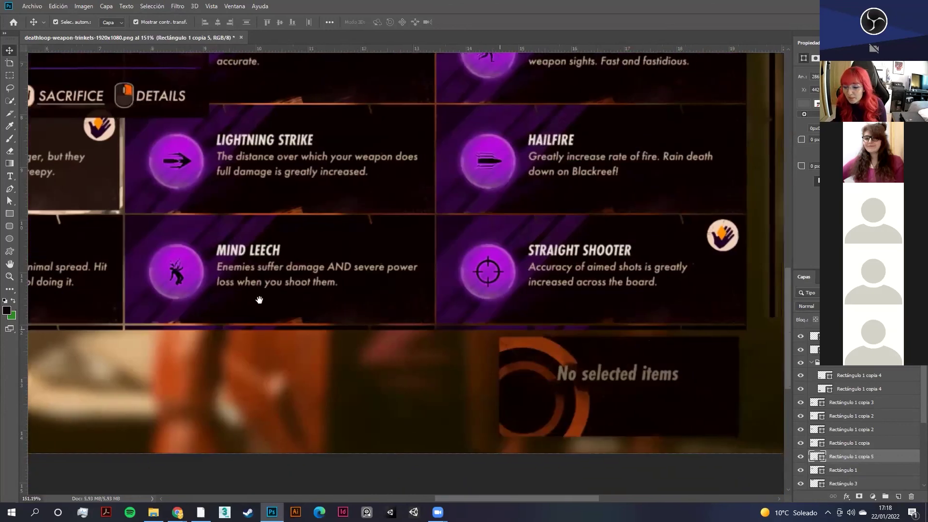
{"action": "left_click_drag", "start_coordinate": [366, 276], "coordinate": [516, 279]}
{"action": "left_click_drag", "start_coordinate": [382, 307], "coordinate": [533, 304]}
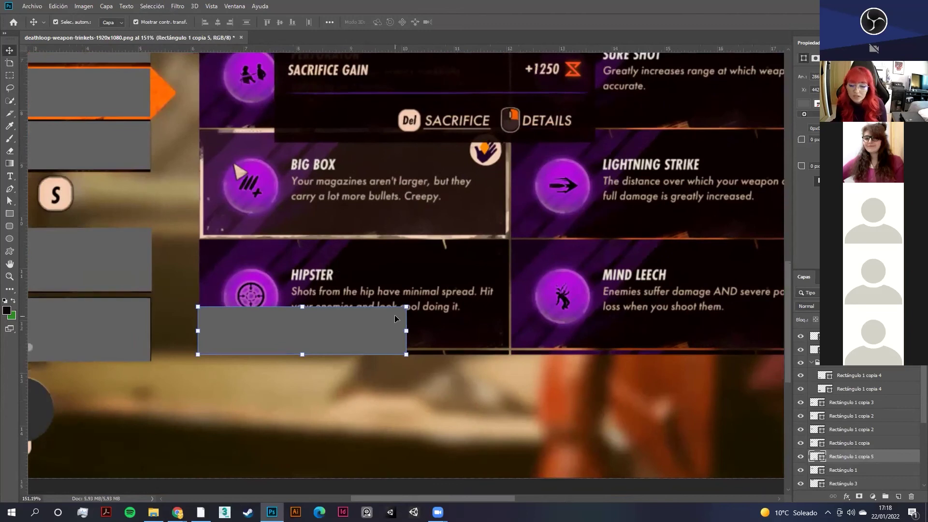
{"action": "scroll", "coordinate": [396, 314], "scroll_direction": "up", "scroll_amount": 2}
{"action": "scroll", "coordinate": [396, 314], "scroll_direction": "up", "scroll_amount": 1}
{"action": "left_click_drag", "start_coordinate": [414, 304], "coordinate": [577, 197]}
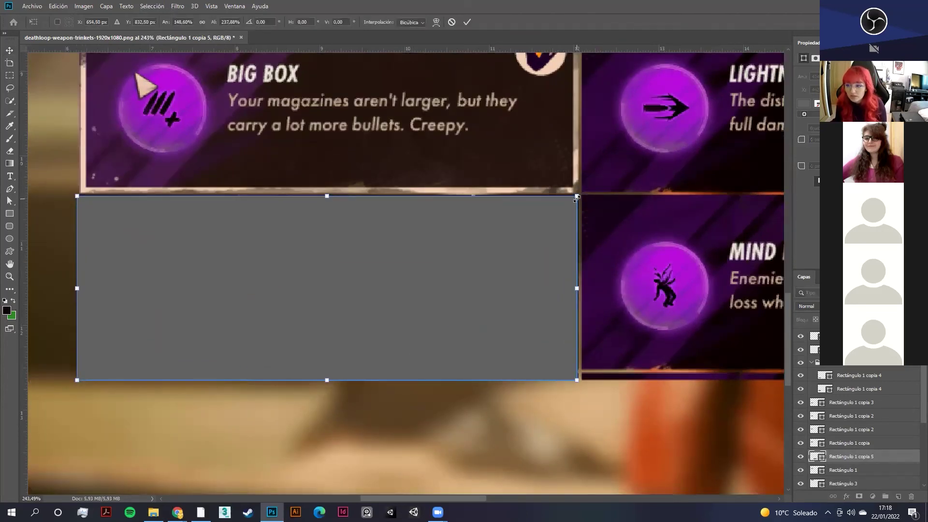
{"action": "key", "text": "Return"}
{"action": "scroll", "coordinate": [458, 261], "scroll_direction": "down", "scroll_amount": 2}
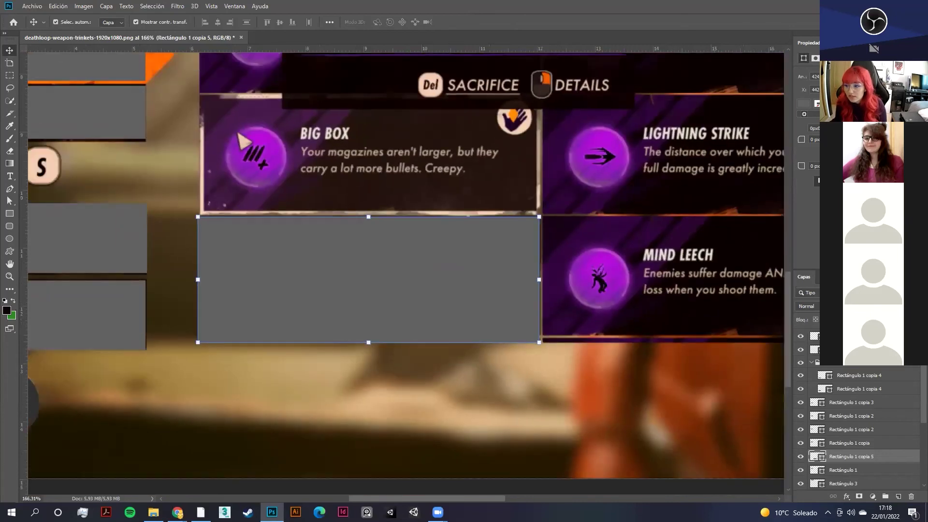
Step: Duplicate the Hipster box across the bottom grid row to cover the Mind Leech and Straight Shooter cards
{"action": "left_click", "coordinate": [803, 78]}
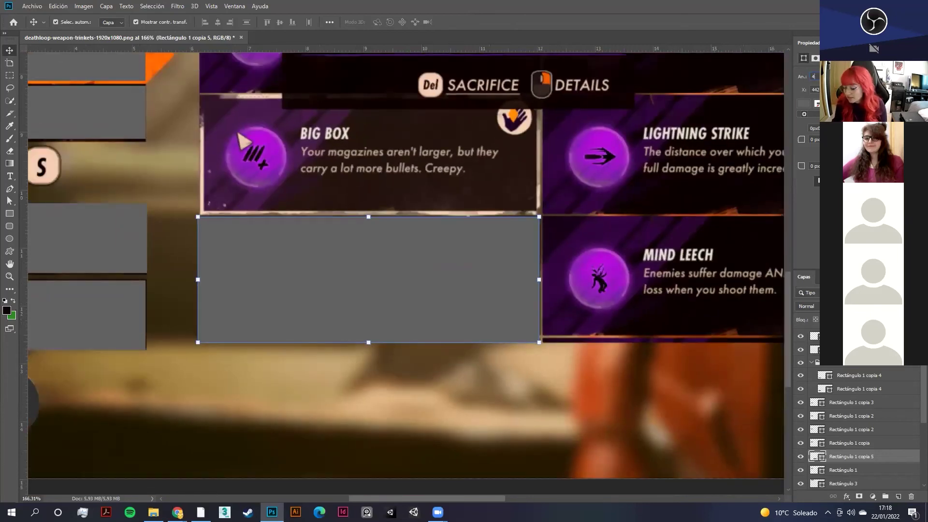
{"action": "scroll", "coordinate": [310, 213], "scroll_direction": "down", "scroll_amount": 2}
{"action": "left_click_drag", "start_coordinate": [322, 247], "coordinate": [184, 271]}
{"action": "left_click_drag", "start_coordinate": [238, 265], "coordinate": [662, 259]}
{"action": "left_click_drag", "start_coordinate": [580, 185], "coordinate": [180, 240]}
Step: Duplicate the Straight Shooter box and reshape the copy into a thin vertical bar covering the full scrollbar track
{"action": "left_click_drag", "start_coordinate": [342, 341], "coordinate": [573, 342]}
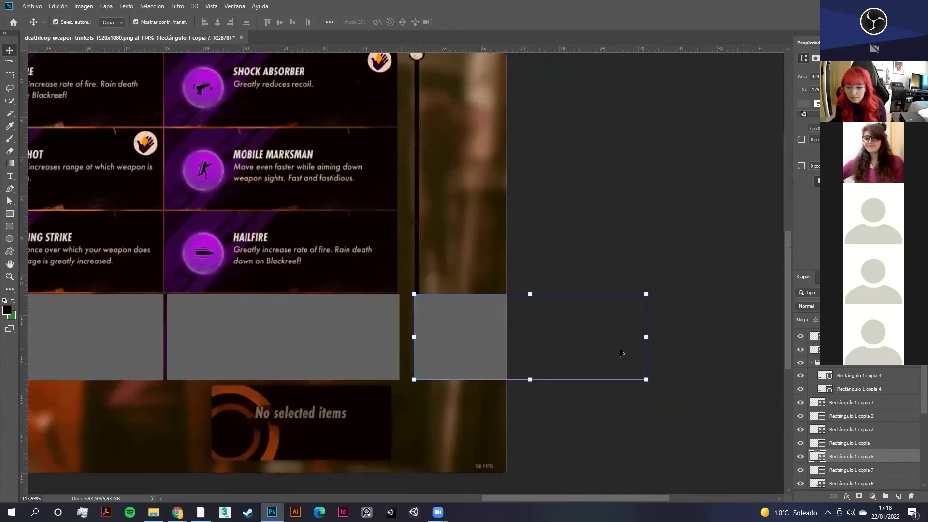
{"action": "left_click_drag", "start_coordinate": [647, 337], "coordinate": [425, 335]}
{"action": "scroll", "coordinate": [417, 264], "scroll_direction": "up", "scroll_amount": 3}
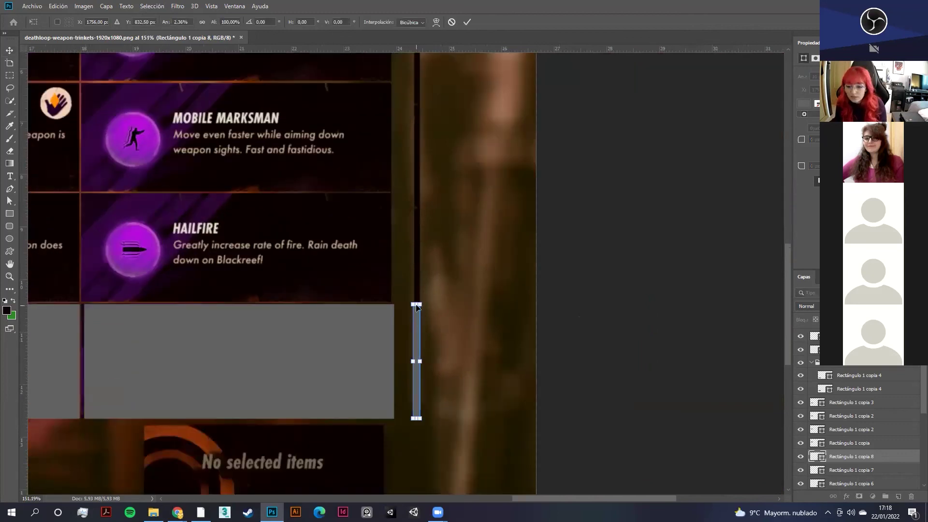
{"action": "left_click_drag", "start_coordinate": [416, 304], "coordinate": [416, 57]}
{"action": "scroll", "coordinate": [416, 57], "scroll_direction": "up", "scroll_amount": 5}
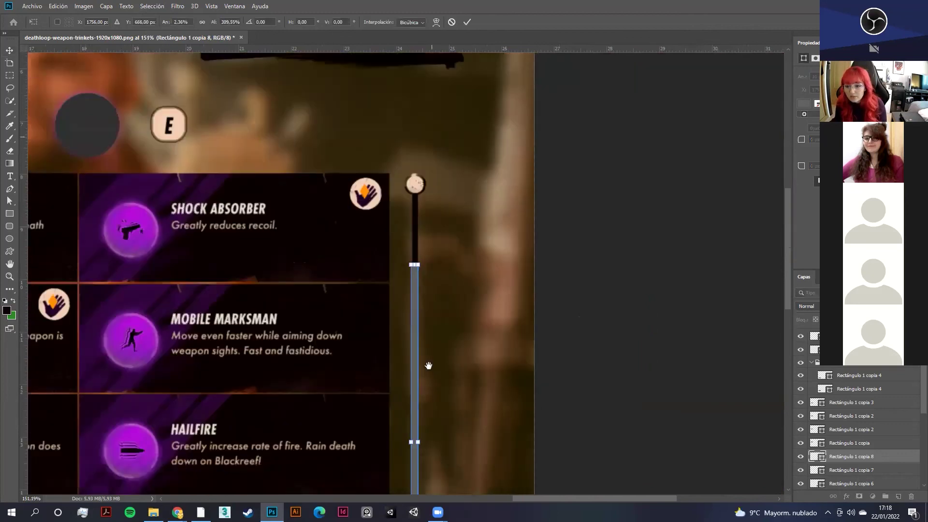
{"action": "scroll", "coordinate": [416, 274], "scroll_direction": "up", "scroll_amount": 3}
{"action": "left_click_drag", "start_coordinate": [413, 314], "coordinate": [406, 135]}
{"action": "key", "text": "Return"}
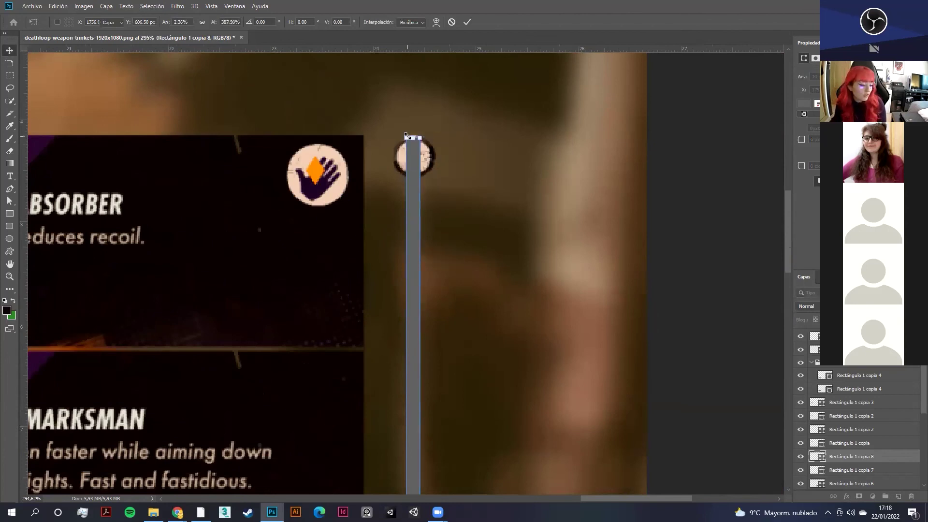
Step: Draw a circle about 31 px wide over the scrollbar handle at the upper end of the bar
{"action": "left_click", "coordinate": [57, 216]}
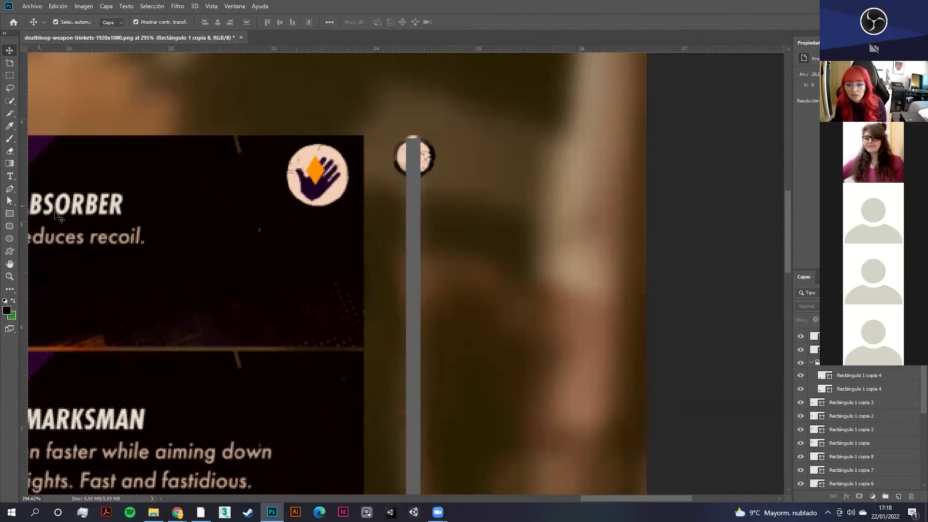
{"action": "left_click", "coordinate": [9, 238]}
{"action": "left_click_drag", "start_coordinate": [393, 137], "coordinate": [424, 160]}
{"action": "left_click", "coordinate": [9, 50]}
{"action": "scroll", "coordinate": [282, 280], "scroll_direction": "down", "scroll_amount": 11}
{"action": "scroll", "coordinate": [282, 284], "scroll_direction": "down", "scroll_amount": 6}
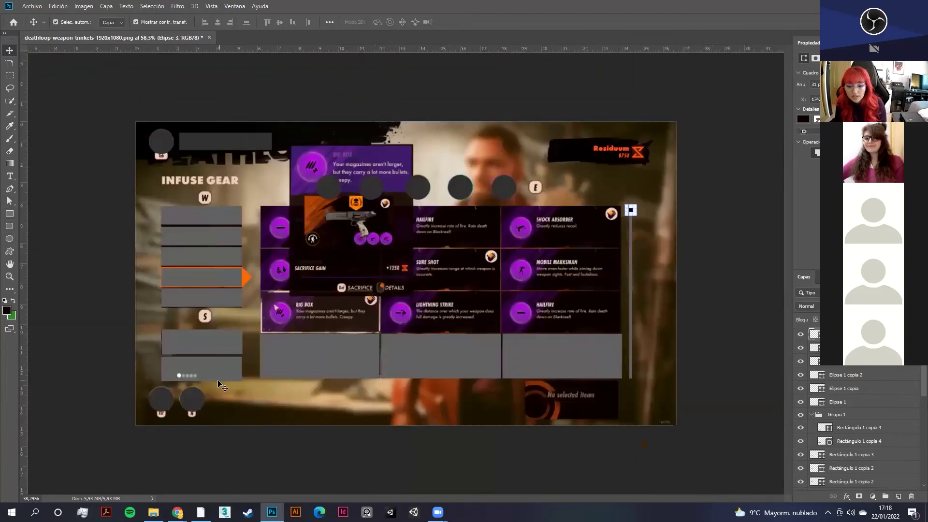
Step: Duplicate the three bottom-row boxes onto the Big Box row and reduce the copies' height to about 96%
{"action": "left_click", "coordinate": [333, 355], "text": "ctrl"}
{"action": "left_click", "coordinate": [440, 354], "text": "ctrl+shift"}
{"action": "left_click", "coordinate": [564, 353], "text": "ctrl+shift"}
{"action": "left_click_drag", "start_coordinate": [564, 355], "coordinate": [567, 306]}
{"action": "scroll", "coordinate": [405, 298], "scroll_direction": "up", "scroll_amount": 3}
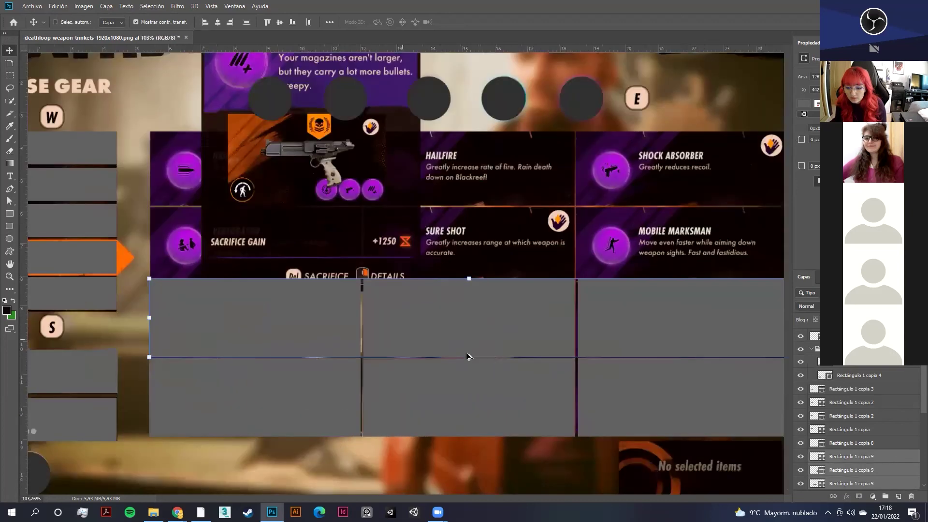
{"action": "left_click_drag", "start_coordinate": [470, 359], "coordinate": [457, 357]}
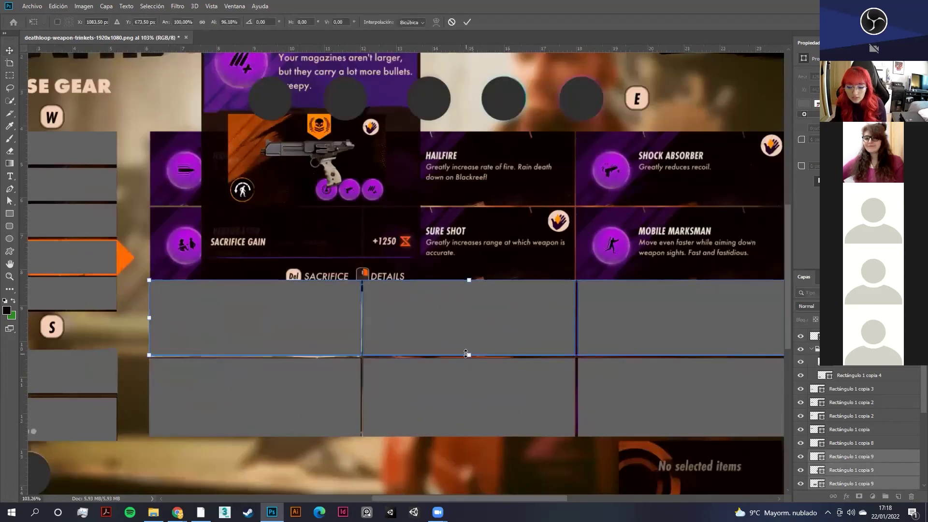
{"action": "key", "text": "Return"}
Step: Duplicate the row of three boxes twice more to cover the two upper rows of the trinket grid
{"action": "left_click_drag", "start_coordinate": [492, 304], "coordinate": [518, 156]}
{"action": "scroll", "coordinate": [349, 333], "scroll_direction": "down", "scroll_amount": 2}
{"action": "left_click_drag", "start_coordinate": [454, 366], "coordinate": [393, 330]}
{"action": "left_click", "coordinate": [684, 189]}
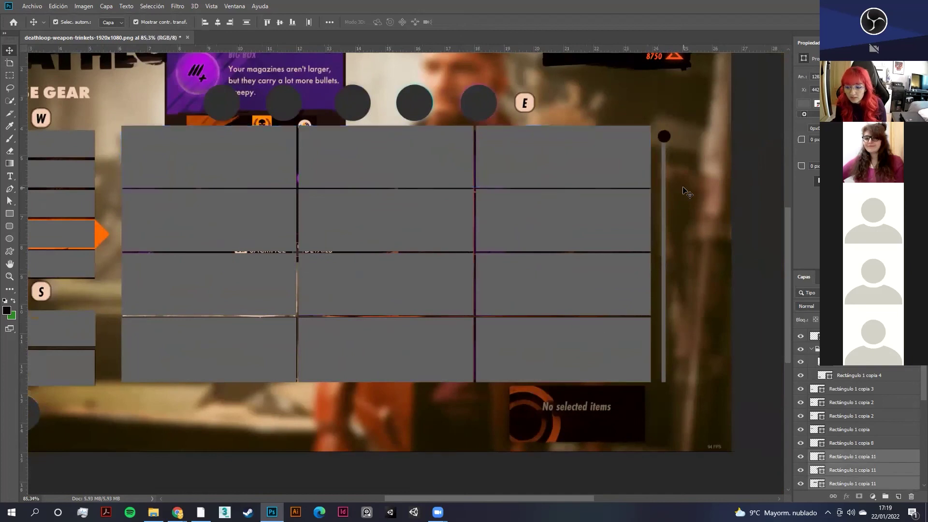
Step: Draw a rounded rectangle about 47 × 49 px with 10 px corners over the E key badge
{"action": "scroll", "coordinate": [533, 135], "scroll_direction": "up", "scroll_amount": 1}
{"action": "scroll", "coordinate": [533, 132], "scroll_direction": "up", "scroll_amount": 3}
{"action": "scroll", "coordinate": [542, 128], "scroll_direction": "up", "scroll_amount": 6}
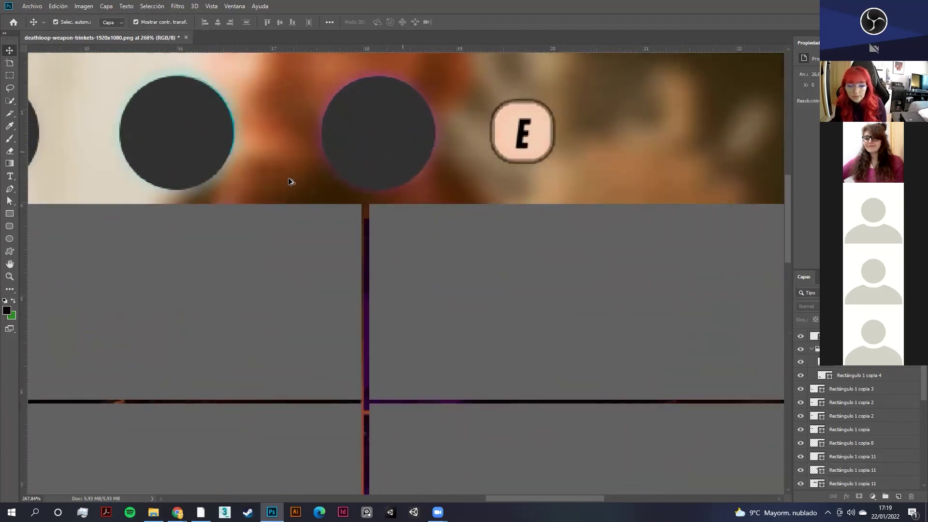
{"action": "left_click", "coordinate": [9, 227]}
{"action": "left_click_drag", "start_coordinate": [492, 100], "coordinate": [552, 164]}
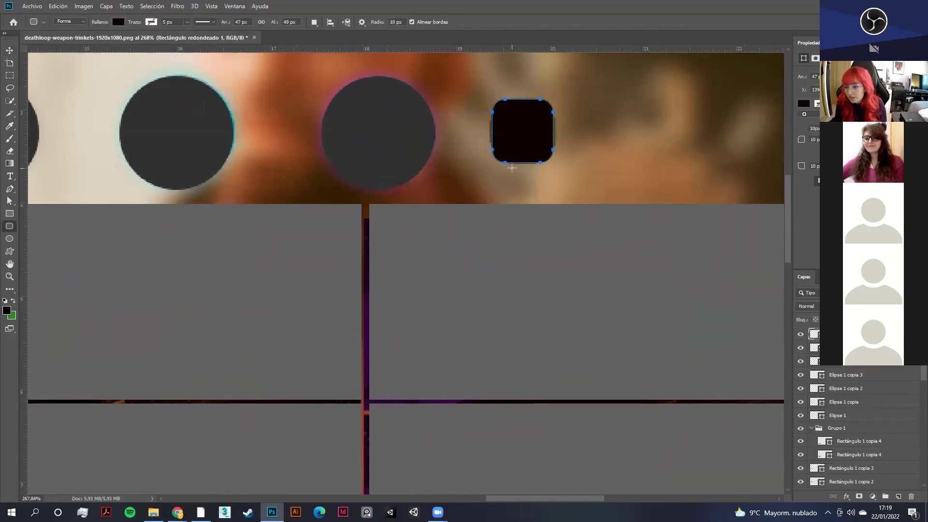
{"action": "scroll", "coordinate": [512, 167], "scroll_direction": "down", "scroll_amount": 4}
{"action": "scroll", "coordinate": [425, 170], "scroll_direction": "down", "scroll_amount": 3}
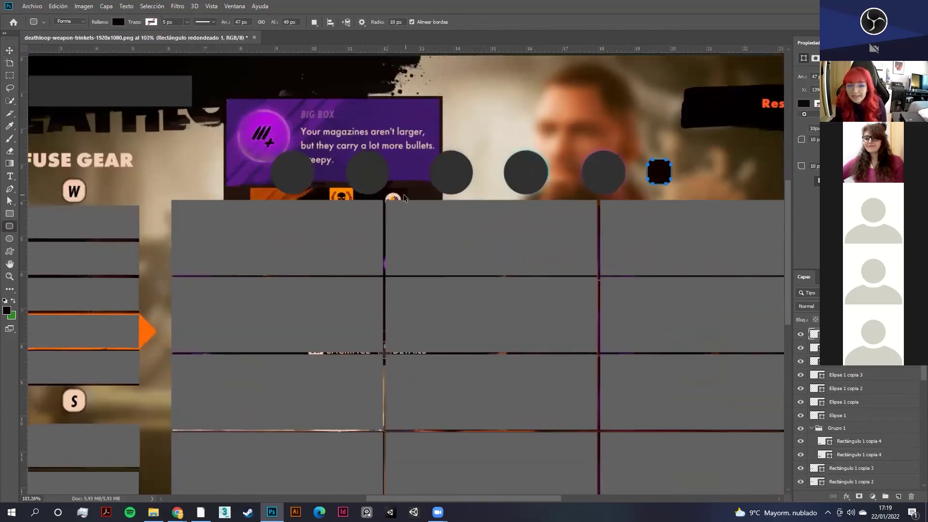
Step: Duplicate the rounded square onto the W and S key badges of the side column
{"action": "left_click", "coordinate": [10, 50]}
{"action": "left_click_drag", "start_coordinate": [662, 182], "coordinate": [77, 195]}
{"action": "left_click_drag", "start_coordinate": [247, 220], "coordinate": [501, 180]}
{"action": "left_click_drag", "start_coordinate": [334, 147], "coordinate": [334, 356]}
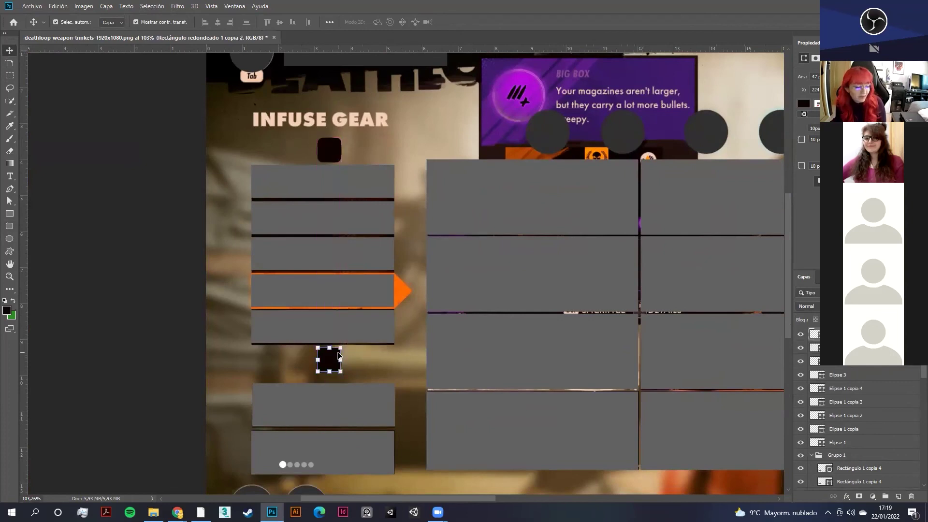
{"action": "key", "text": "ctrl+0"}
Step: Show the full-canvas Rectángulo 2 layer to check the wireframe against it, and hide the layer again
{"action": "scroll", "coordinate": [914, 472], "scroll_direction": "down", "scroll_amount": 5}
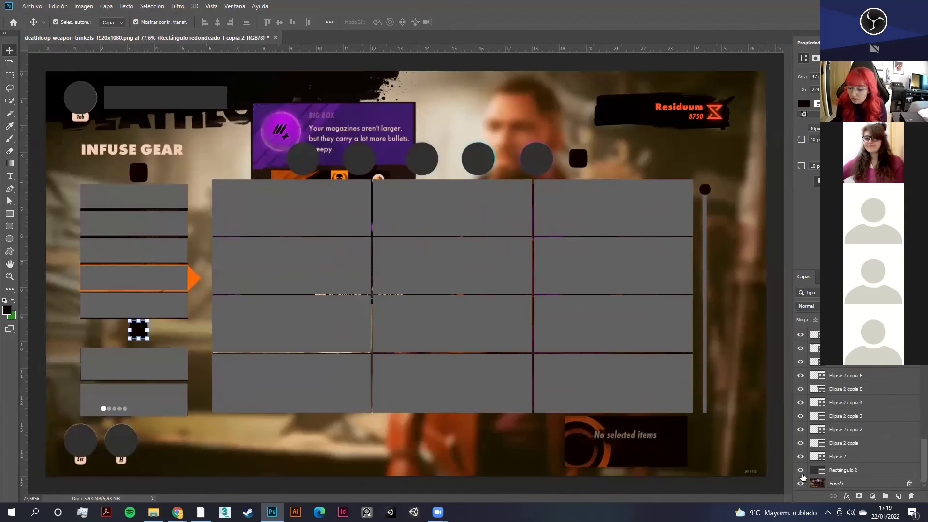
{"action": "left_click", "coordinate": [801, 471]}
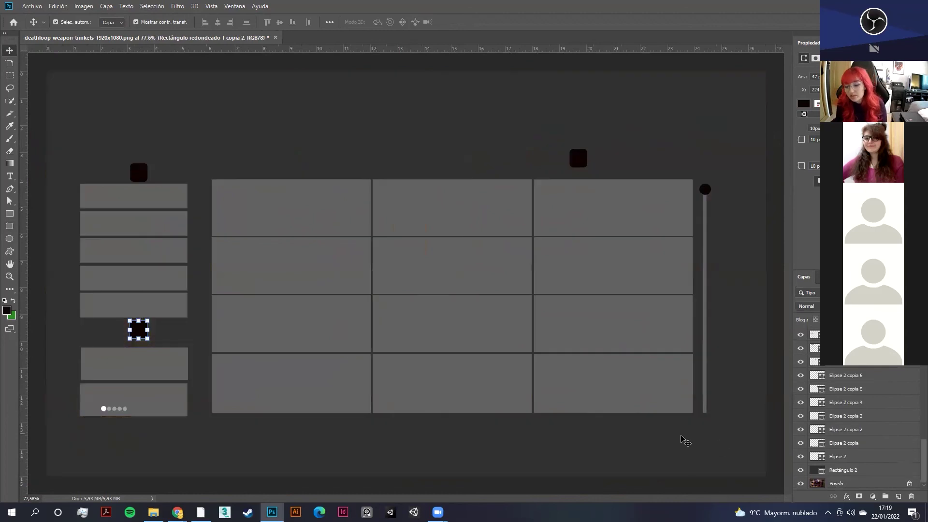
{"action": "left_click", "coordinate": [858, 470]}
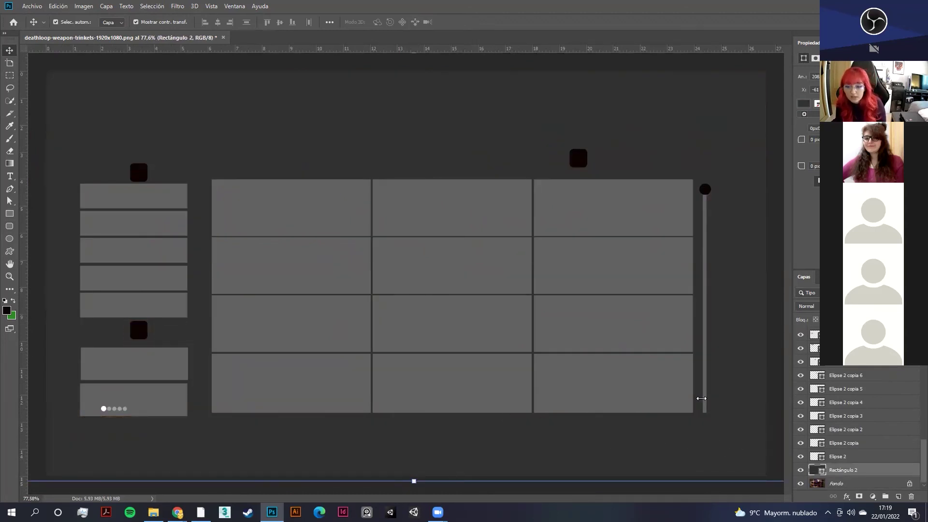
{"action": "left_click", "coordinate": [801, 470]}
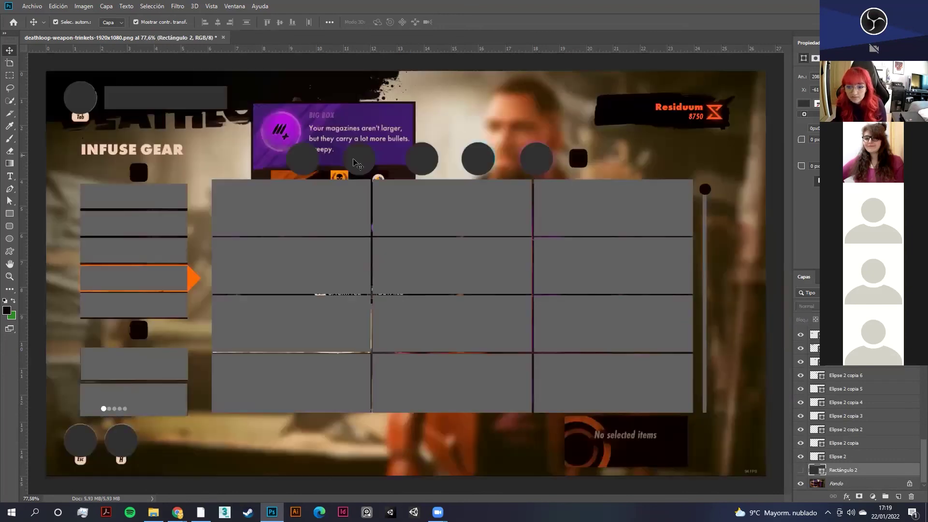
Step: Recolour the five circles in the row above the trinket grid with the lighter grey #5b5454
{"action": "left_click", "coordinate": [317, 161]}
{"action": "left_click", "coordinate": [358, 163]}
{"action": "left_click", "coordinate": [358, 159], "text": "shift"}
{"action": "left_click", "coordinate": [422, 158], "text": "shift"}
{"action": "left_click", "coordinate": [478, 159], "text": "shift"}
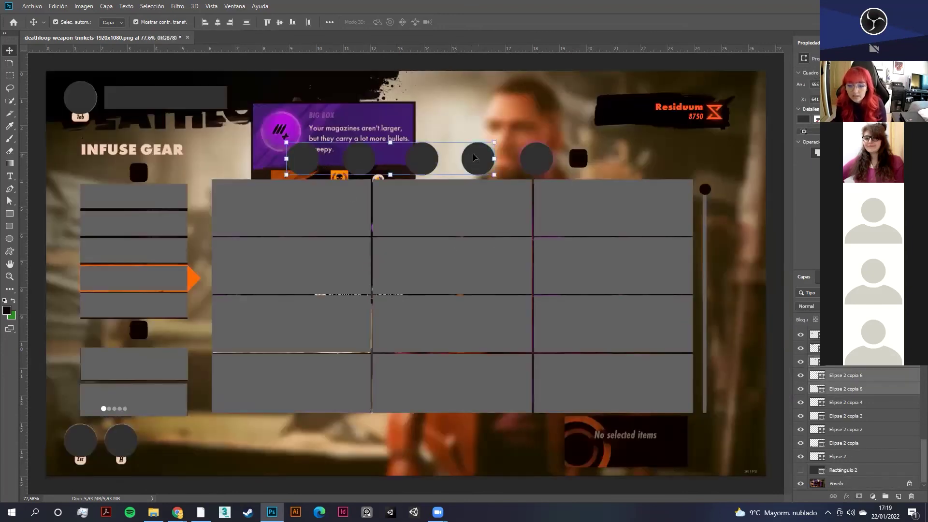
{"action": "left_click", "coordinate": [537, 159], "text": "shift"}
{"action": "left_click", "coordinate": [809, 119]}
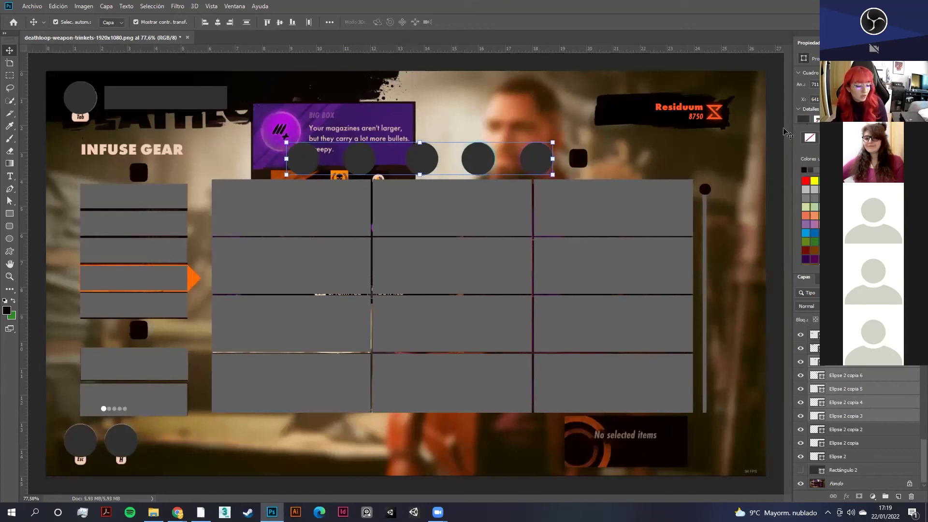
{"action": "left_click", "coordinate": [916, 137]}
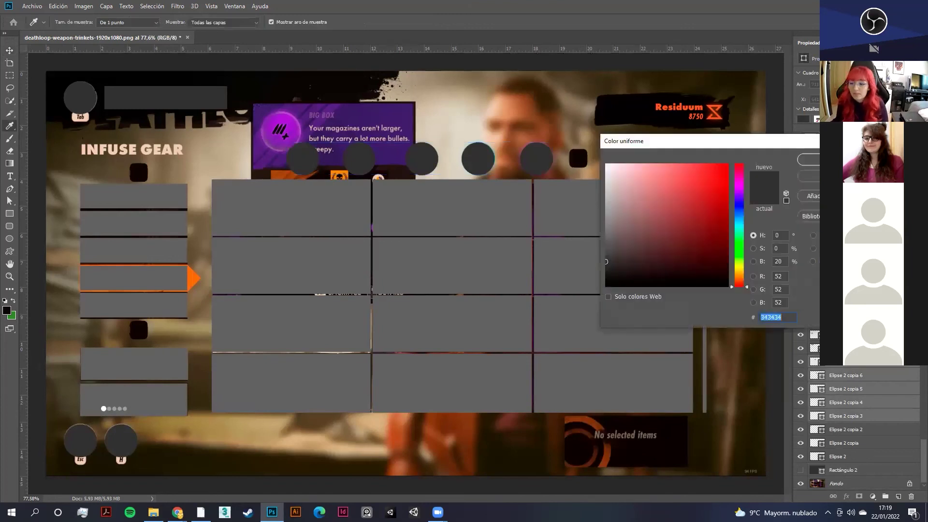
{"action": "left_click", "coordinate": [605, 229]}
{"action": "left_click_drag", "start_coordinate": [602, 241], "coordinate": [615, 242]}
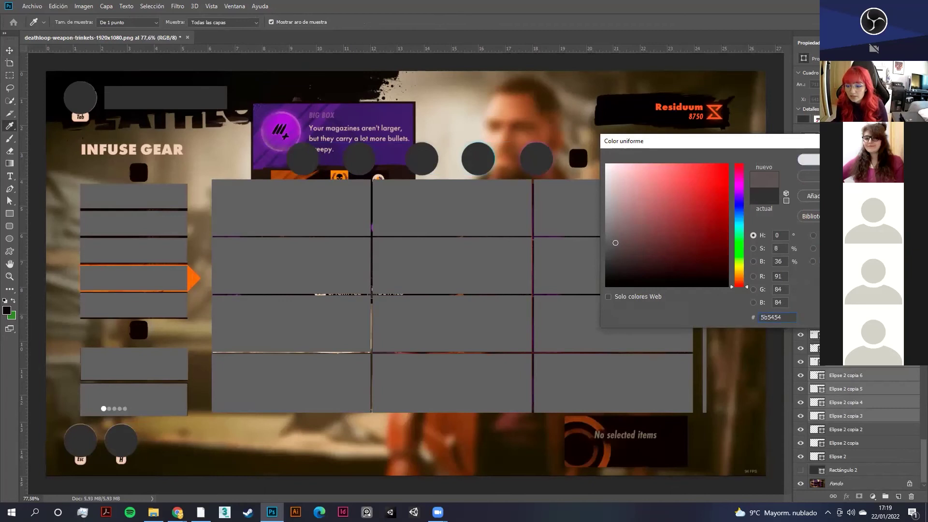
{"action": "key", "text": "Return"}
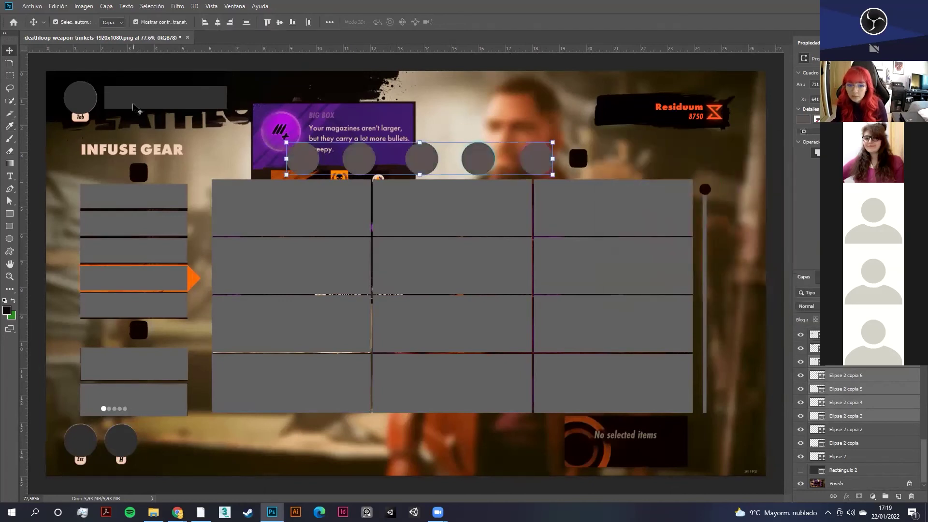
Step: Apply the same lighter grey to the header bar and Tab circle, and briefly show the Rectángulo 2 layer to check the contrast
{"action": "left_click", "coordinate": [159, 101]}
{"action": "left_click", "coordinate": [83, 99], "text": "shift"}
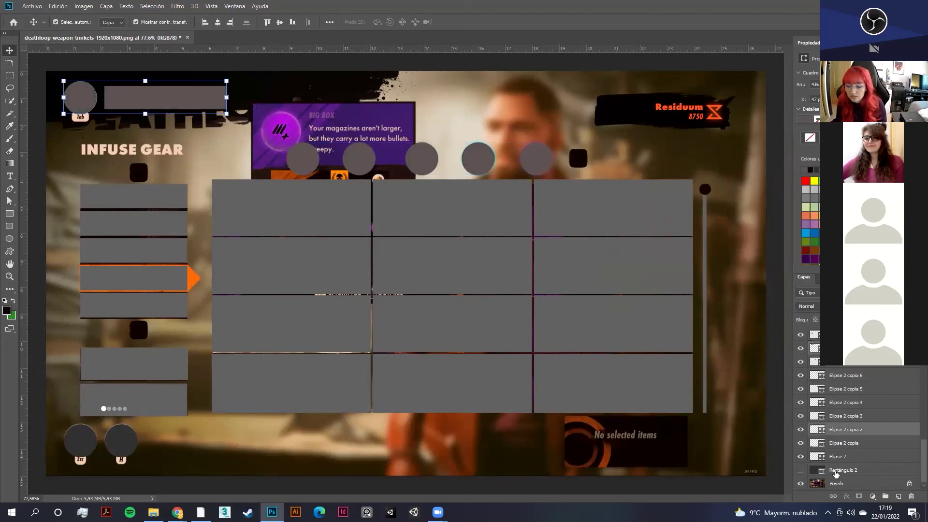
{"action": "left_click", "coordinate": [843, 470]}
{"action": "left_click", "coordinate": [800, 469]}
{"action": "left_click", "coordinate": [800, 471]}
Step: Recolour the Esc and H circles with the same grey as the other circles
{"action": "left_click", "coordinate": [80, 439]}
{"action": "left_click", "coordinate": [120, 440], "text": "shift"}
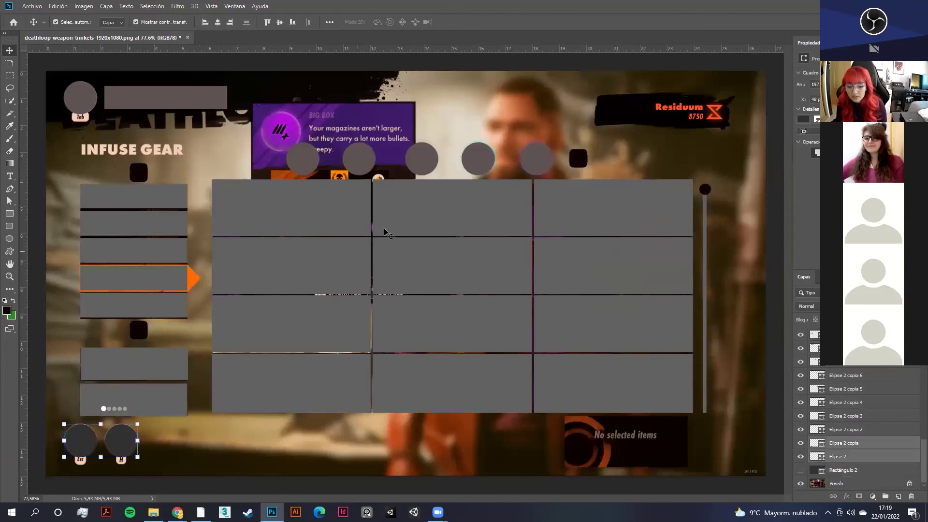
{"action": "left_click", "coordinate": [804, 119]}
{"action": "left_click", "coordinate": [806, 168]}
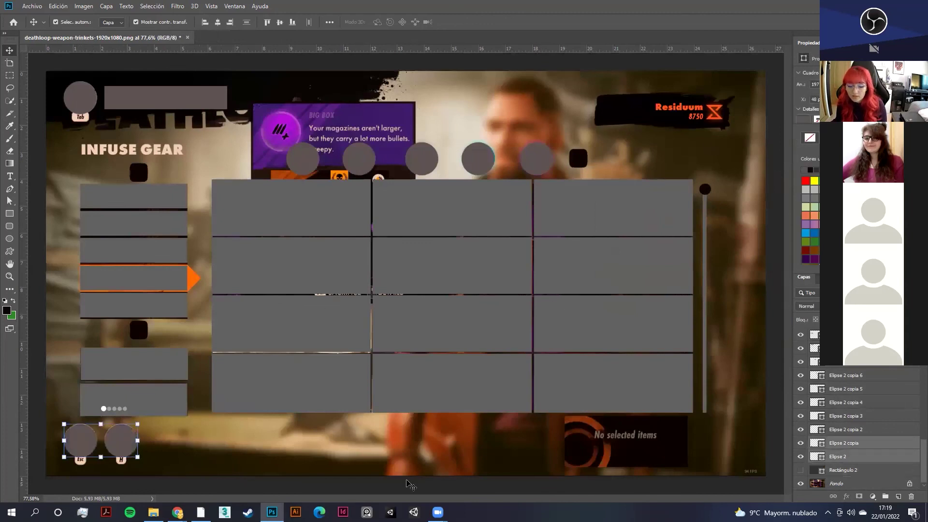
Step: Compare the wireframe with and without the Rectángulo 2 background, leave that layer visible and clear the selection
{"action": "left_click", "coordinate": [862, 472]}
{"action": "left_click", "coordinate": [801, 470]}
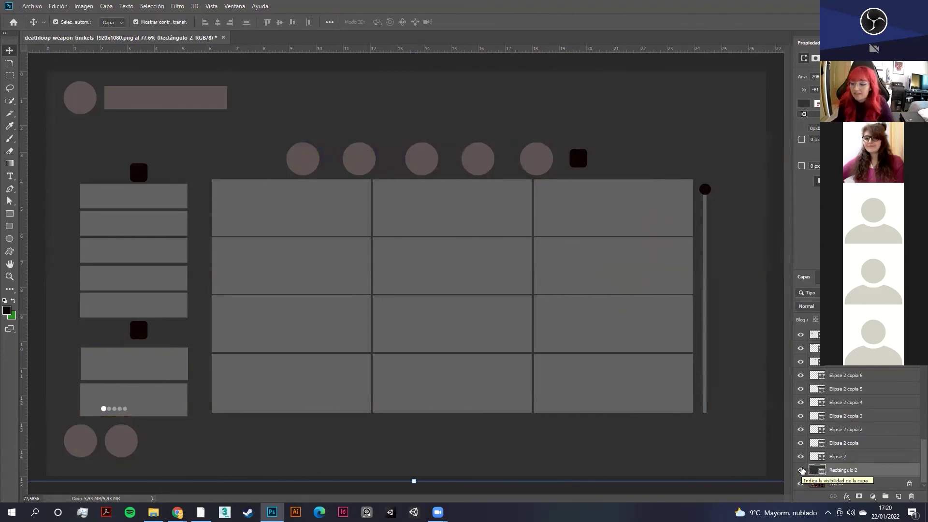
{"action": "left_click", "coordinate": [801, 469]}
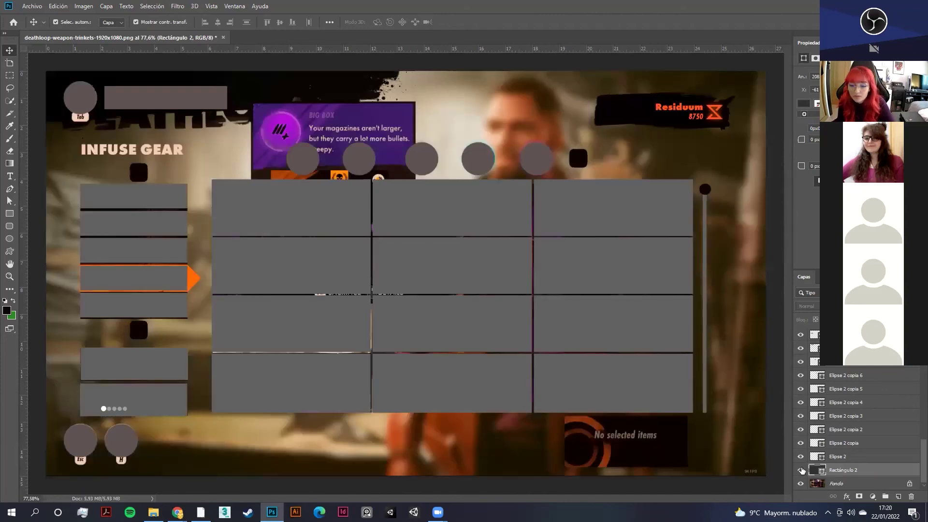
{"action": "left_click", "coordinate": [801, 470]}
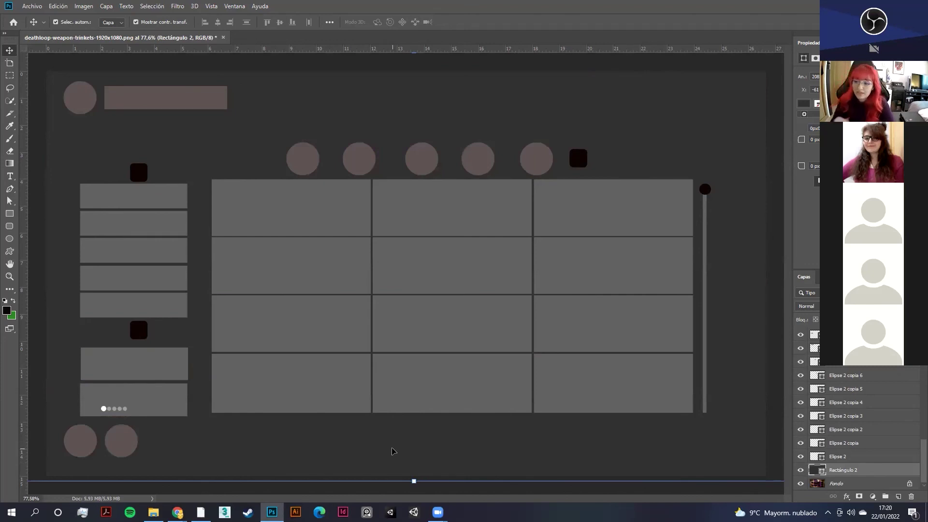
{"action": "left_click", "coordinate": [584, 64]}
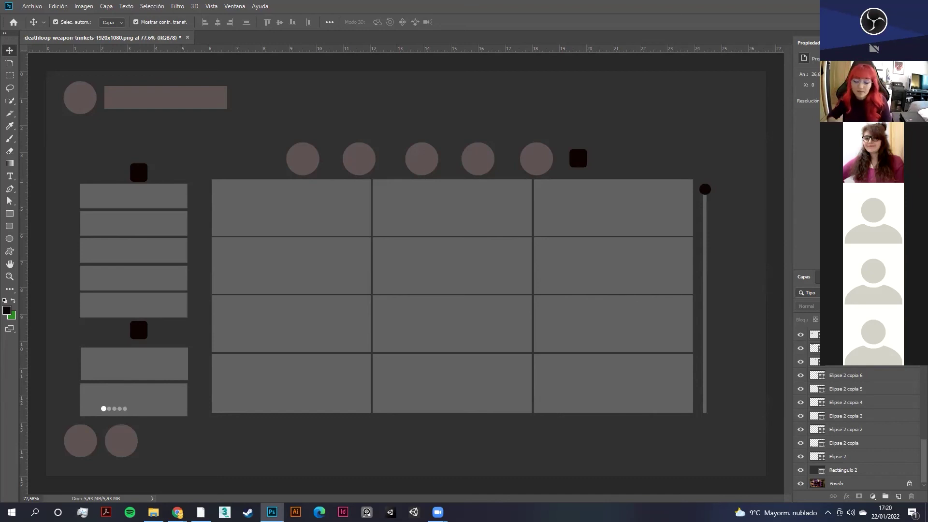
Step: Group all the wireframe layers above the Fondo layer, including Rectángulo 2
{"action": "left_click", "coordinate": [867, 473]}
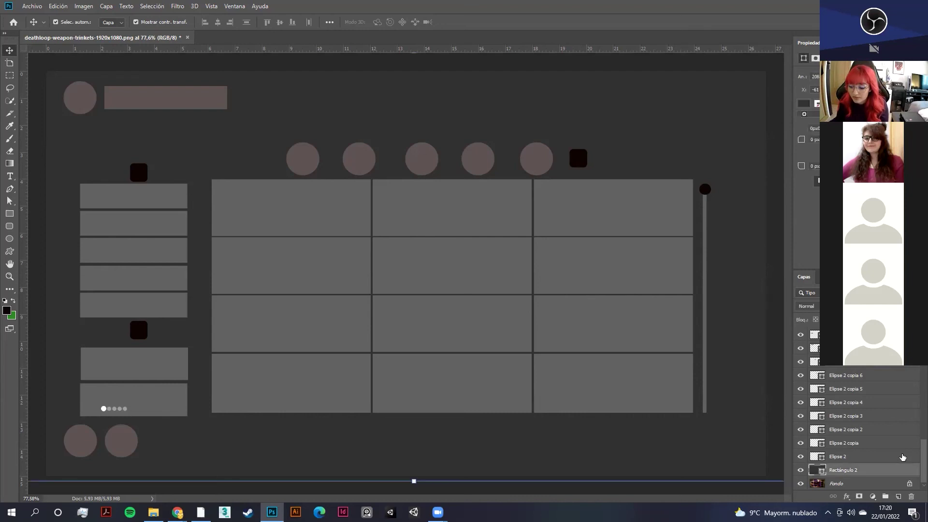
{"action": "scroll", "coordinate": [861, 435], "scroll_direction": "up", "scroll_amount": 10}
{"action": "key", "text": "ctrl+alt+a"}
{"action": "key", "text": "ctrl+g"}
Step: Hide and show the wireframe group to compare the wireframe with the original Deathloop screen
{"action": "left_click", "coordinate": [800, 334]}
{"action": "left_click", "coordinate": [800, 333]}
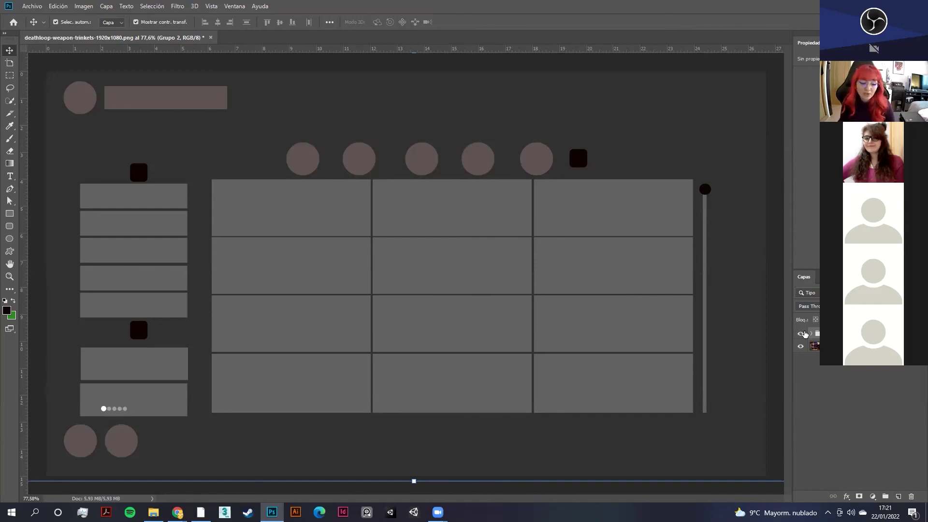
{"action": "left_click", "coordinate": [802, 333]}
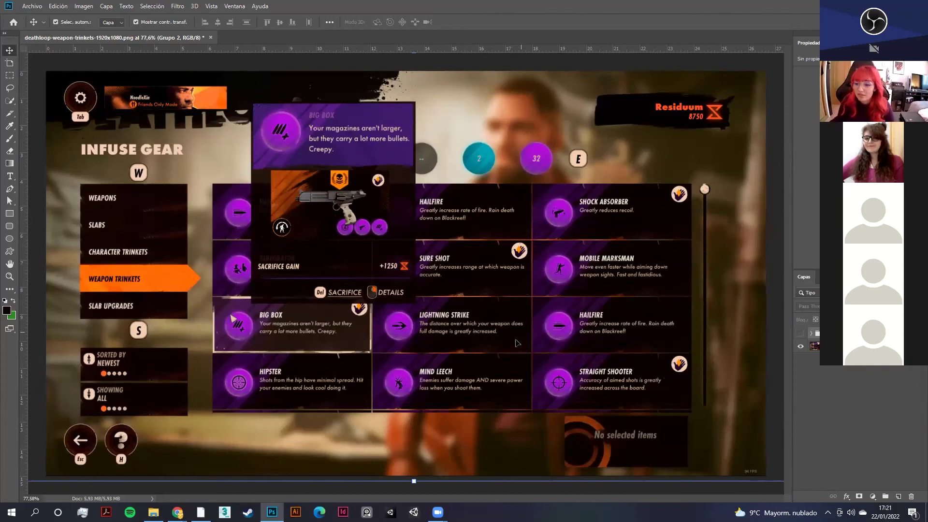
{"action": "left_click", "coordinate": [801, 333]}
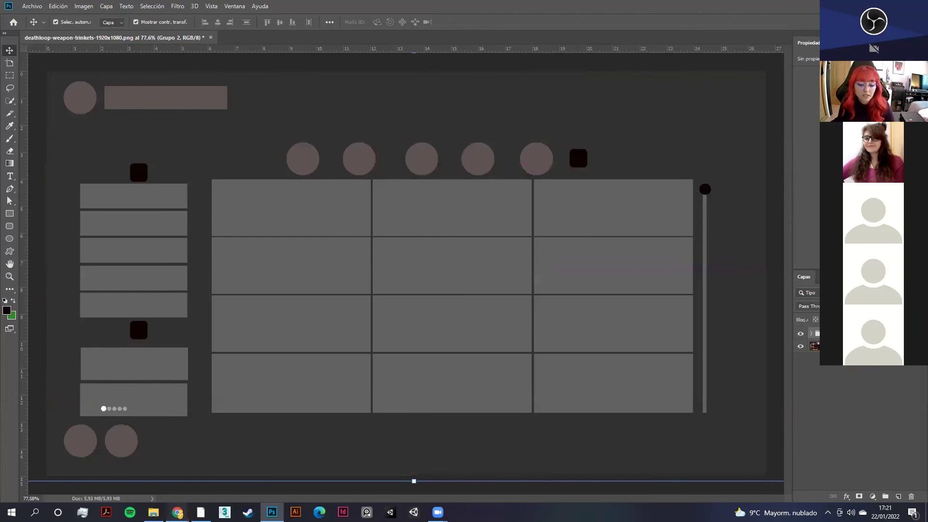
Step: Switch to the Workshop presentation in Google Slides, at the slide on the UI/UX creation flow
{"action": "mouse_move", "coordinate": [178, 512]}
{"action": "left_click", "coordinate": [125, 469]}
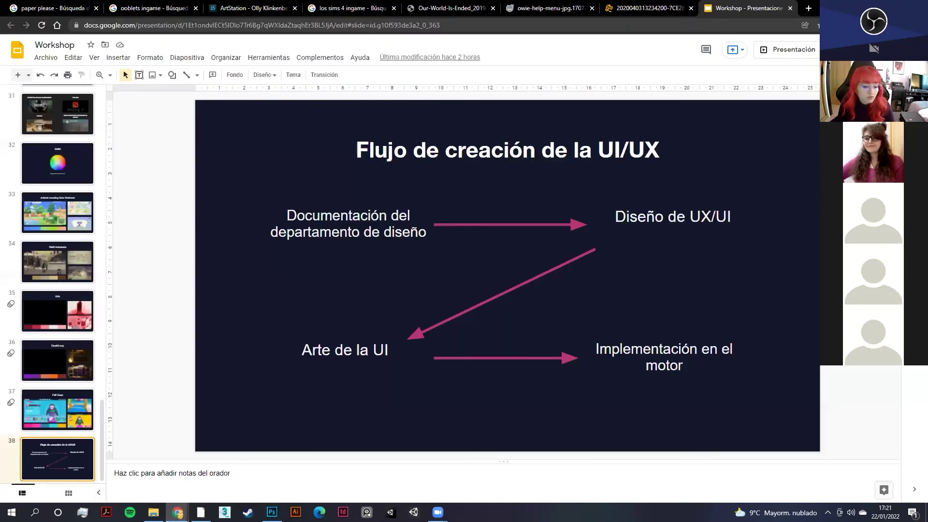